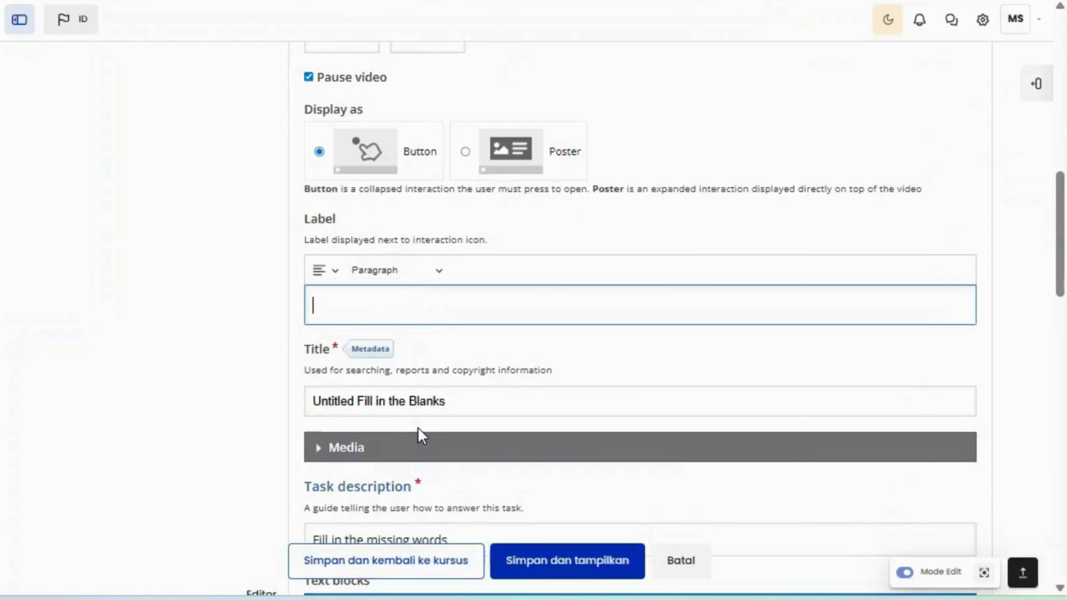
- Label the Fill in the Blanks interaction "Fill in The Blank Layanan Perpustakaan"
scroll(422, 435, down, 4)
text(F)
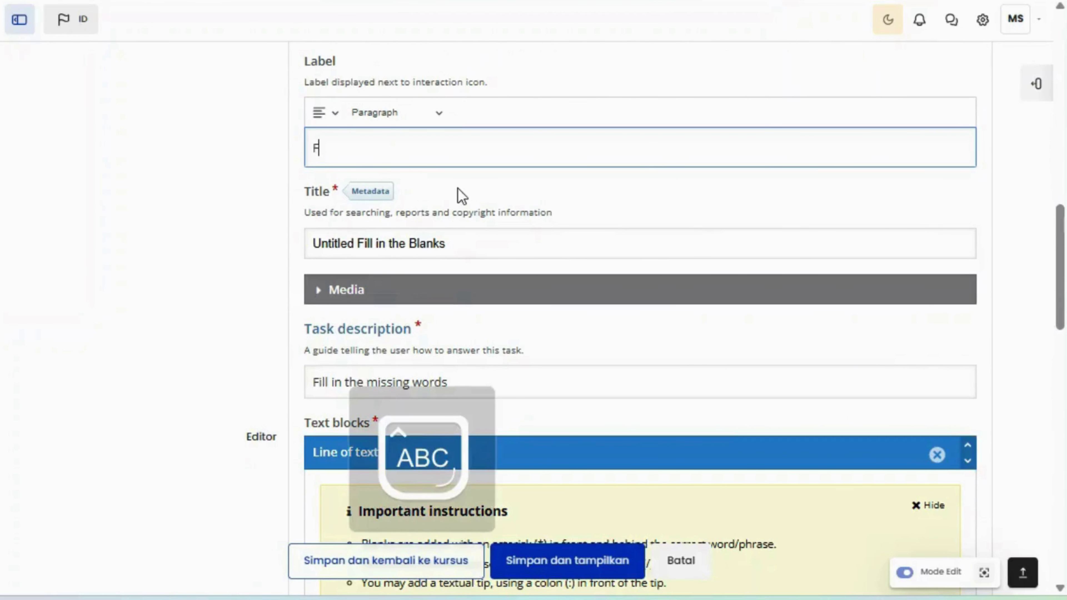
text(ill in The Ban)
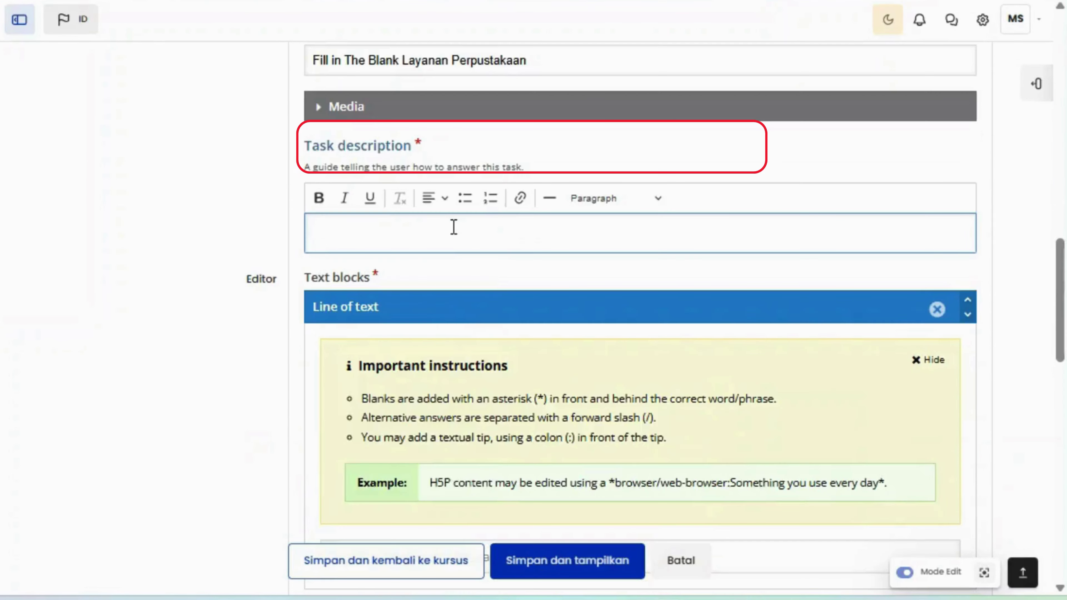
- Write a task description beginning with "Isilah" and mark a blank with asterisks in the Layanan perpustakaan text block
text(Isilah)
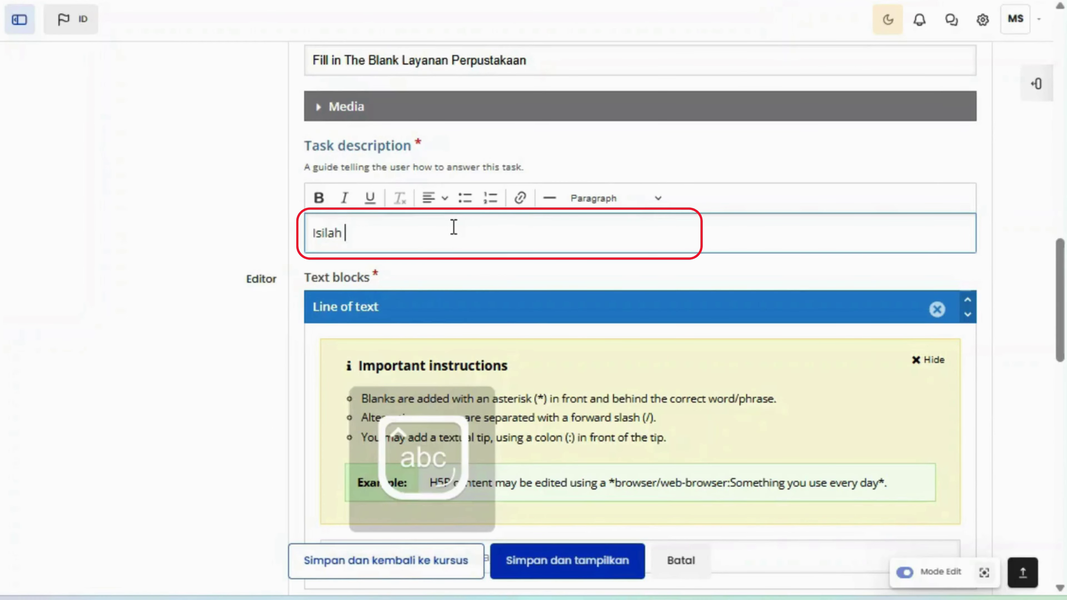
text( kal)
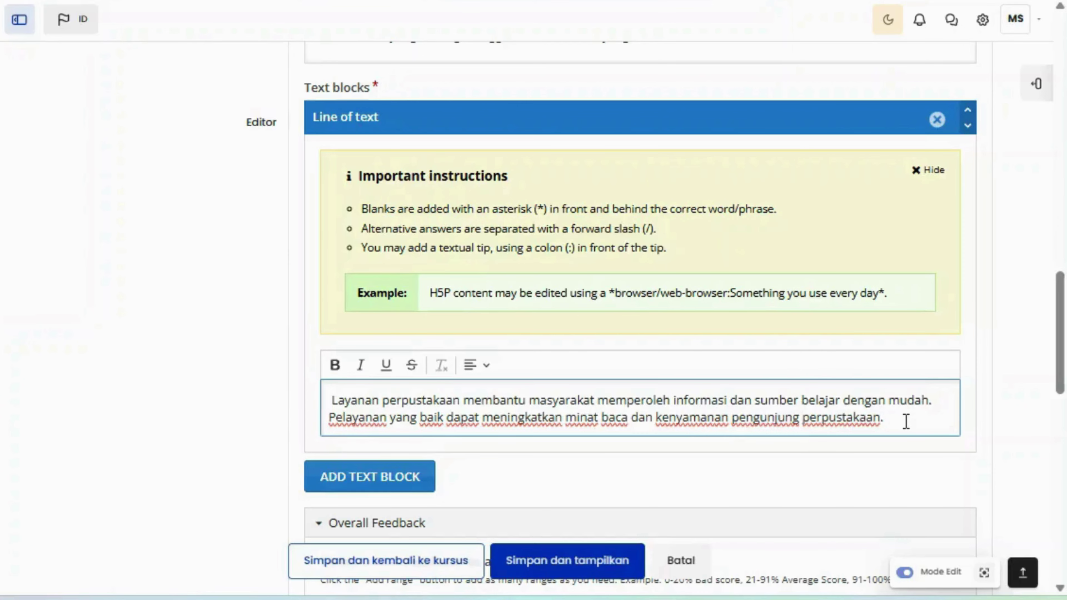
text(*)
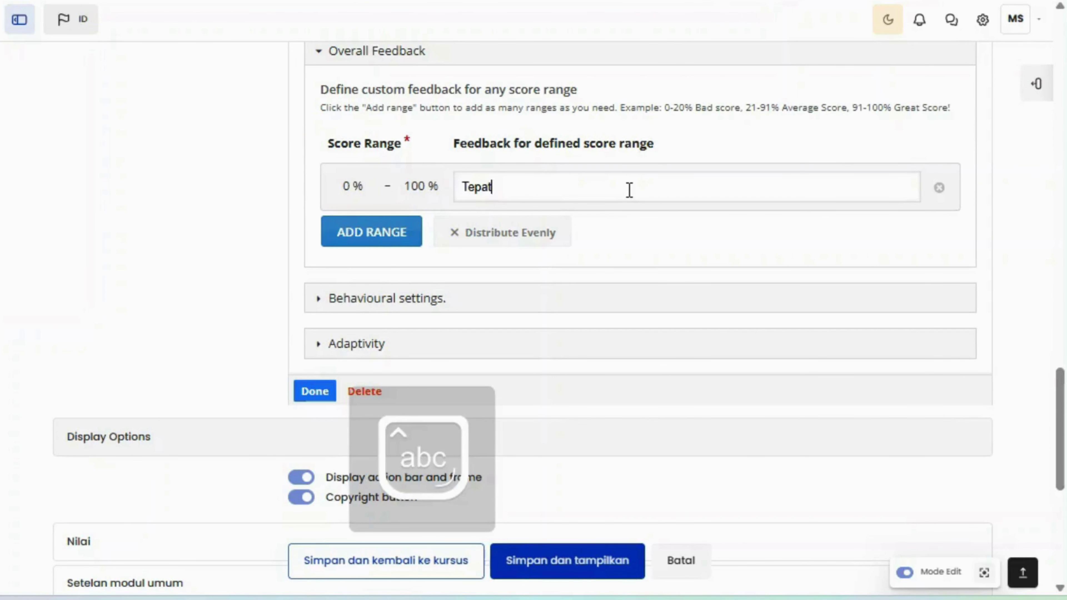
- Set the 0–100% score feedback to "Tepat Sekali!", then finish the interaction and move its button toward the video's lower left
text(S)
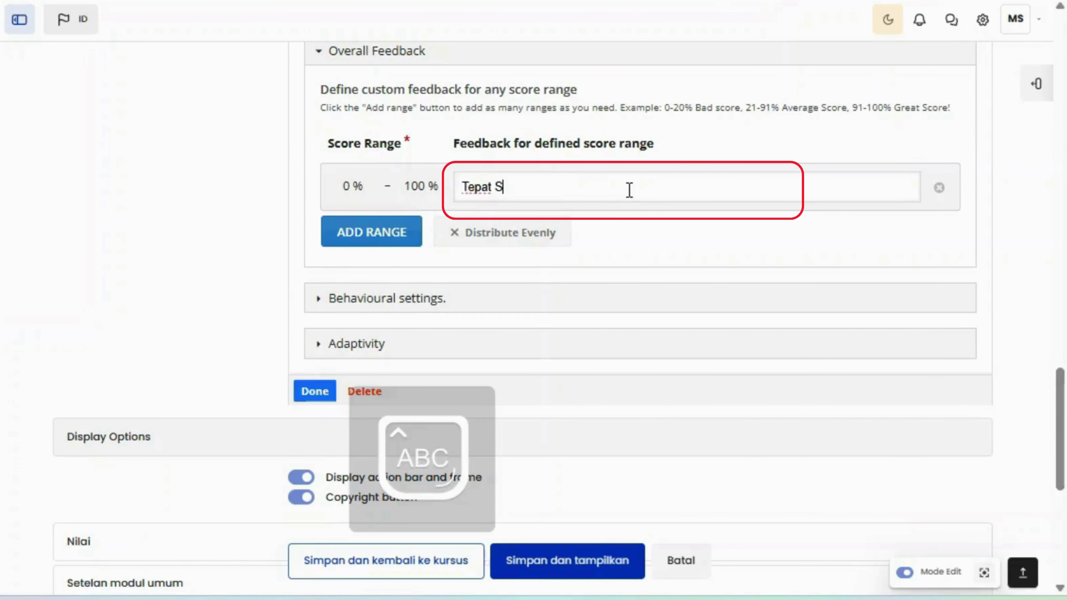
text(ekali!)
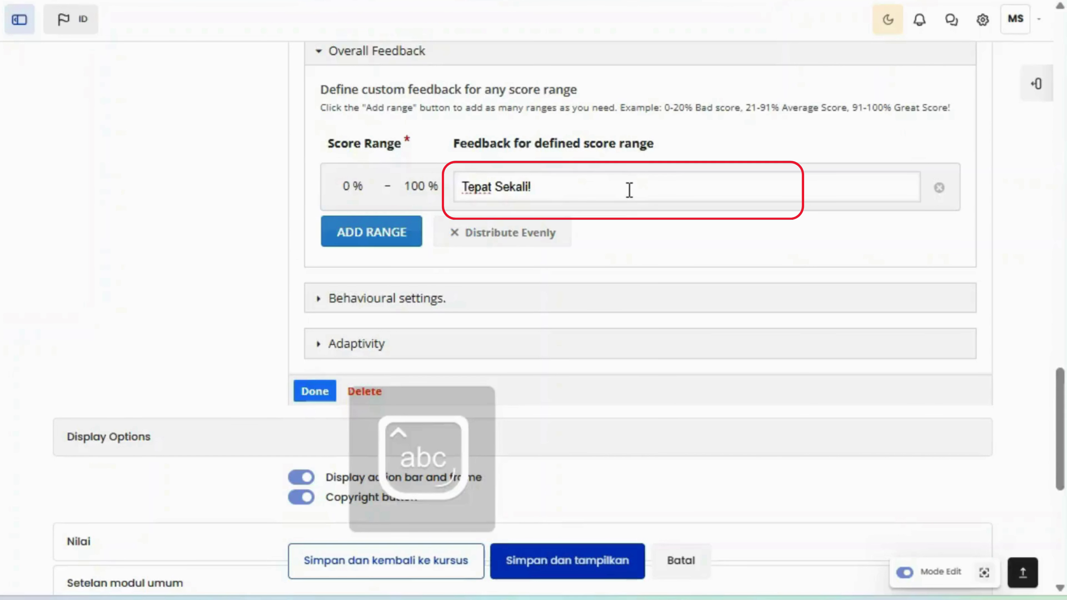
scroll(612, 227, down, 3)
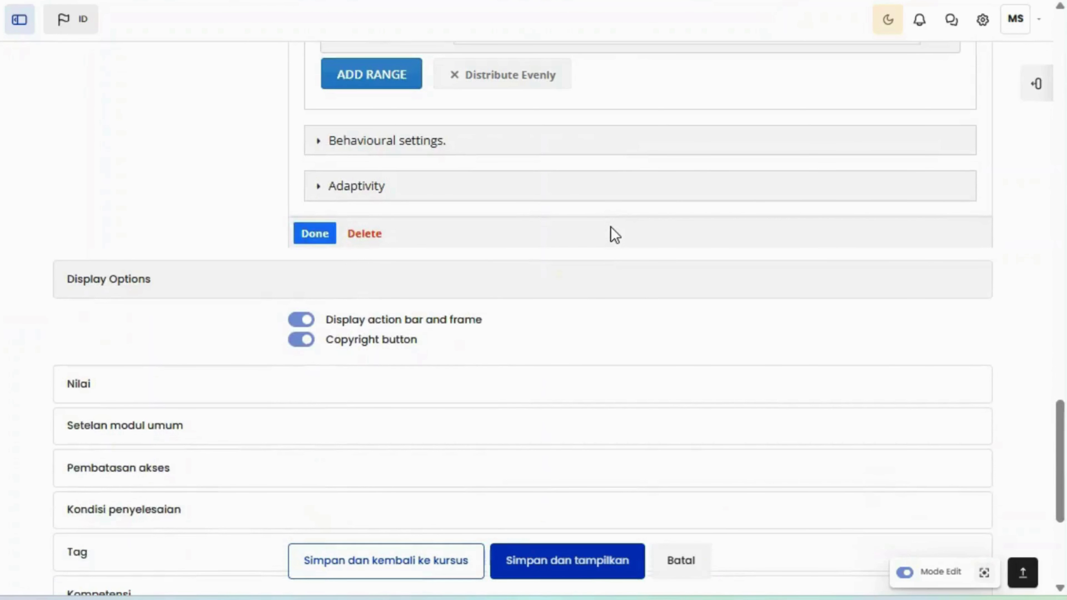
scroll(612, 228, up, 3)
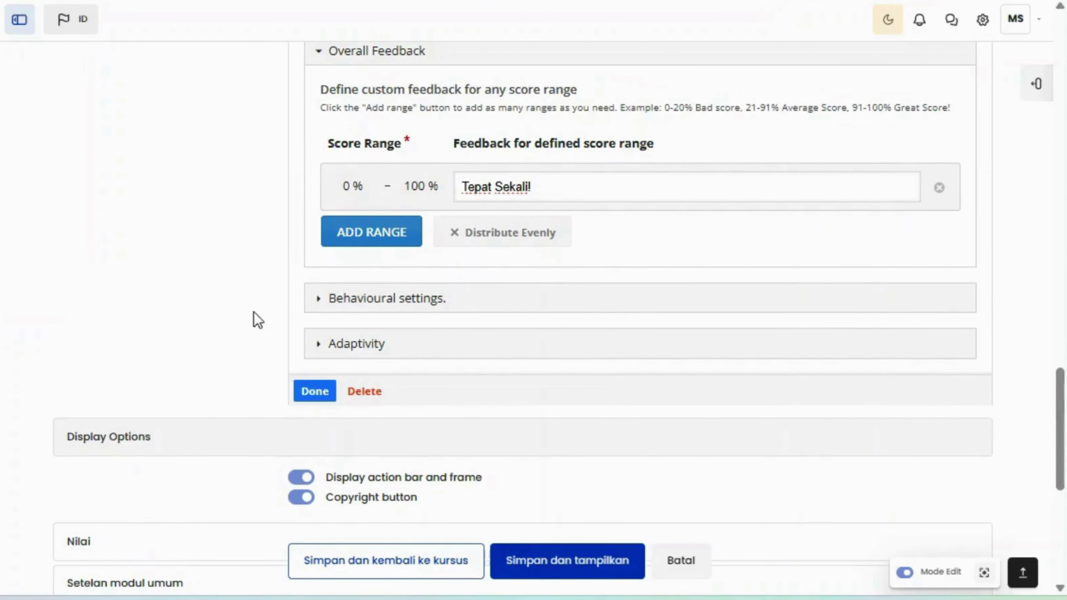
click(314, 394)
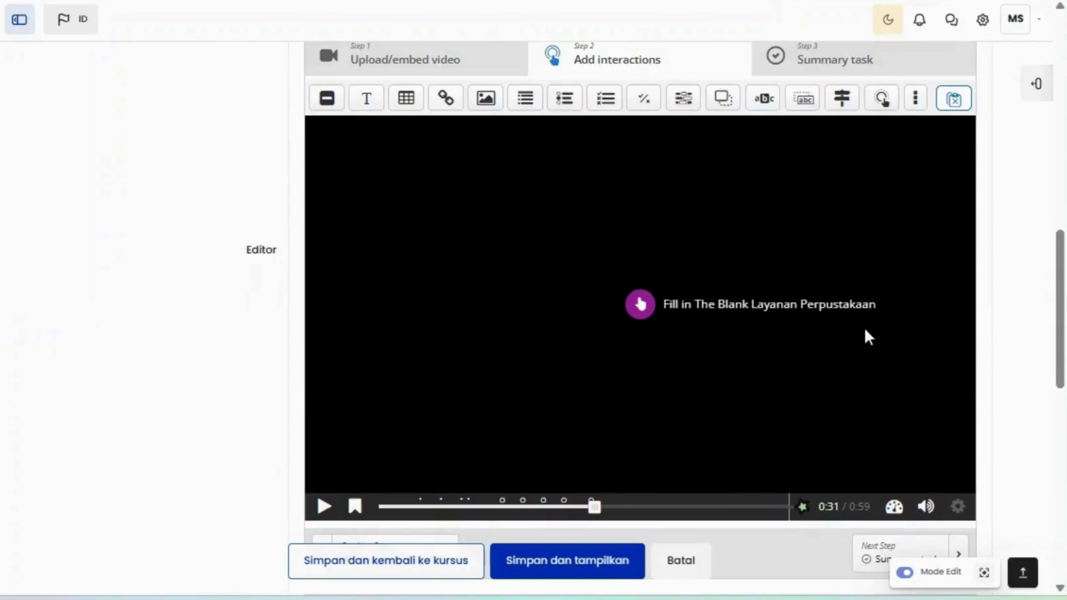
drag(875, 321, 632, 422)
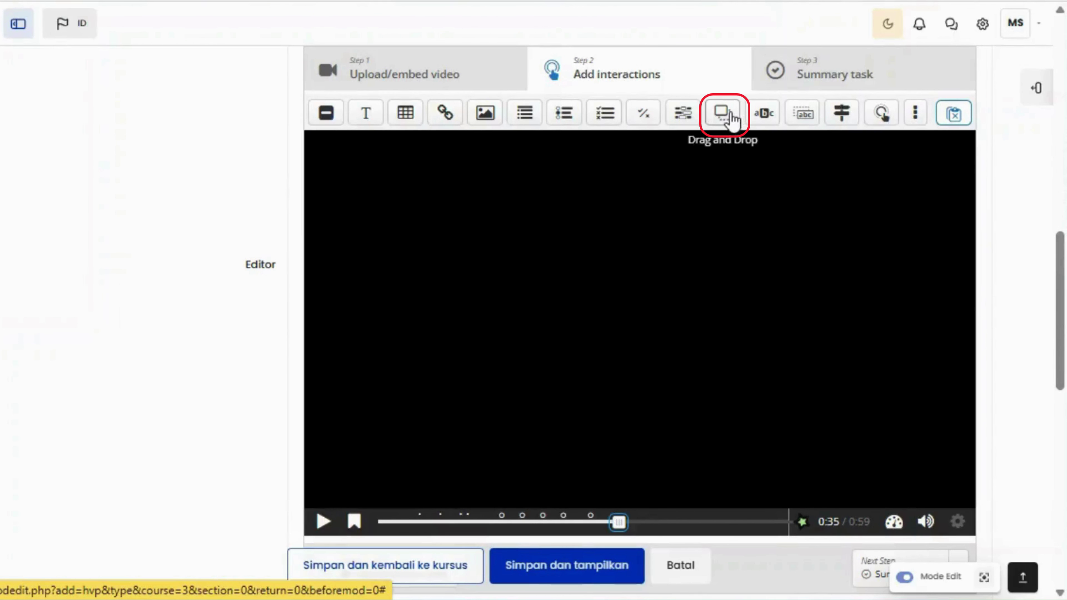
- Add a Drag and Drop interaction at 0:35 in the video and set its display time to end at 0:36
click(731, 118)
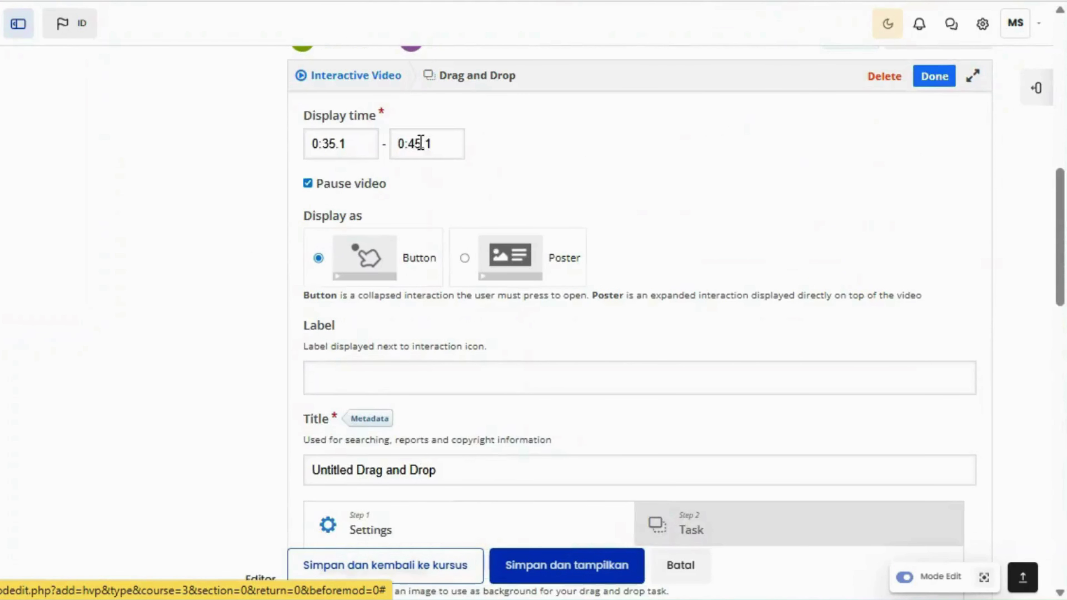
click(421, 142)
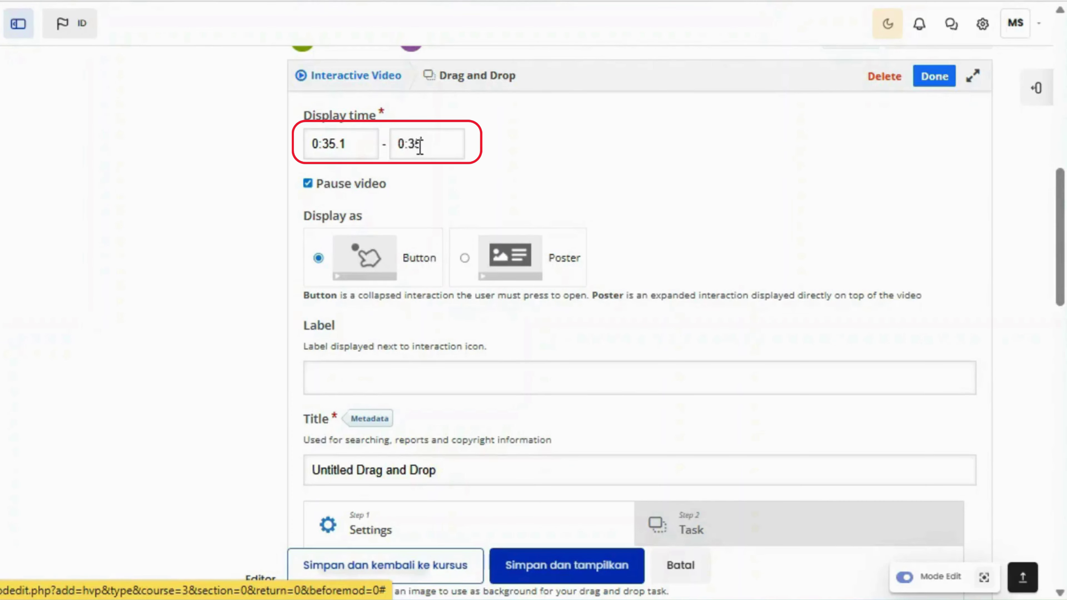
key(BackSpace)
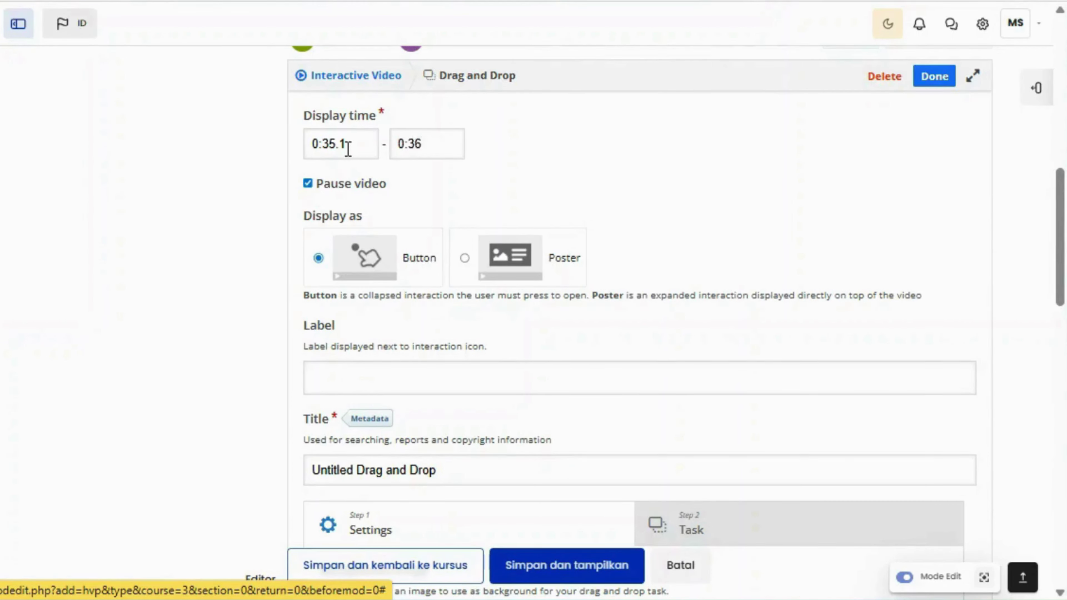
key(BackSpace)
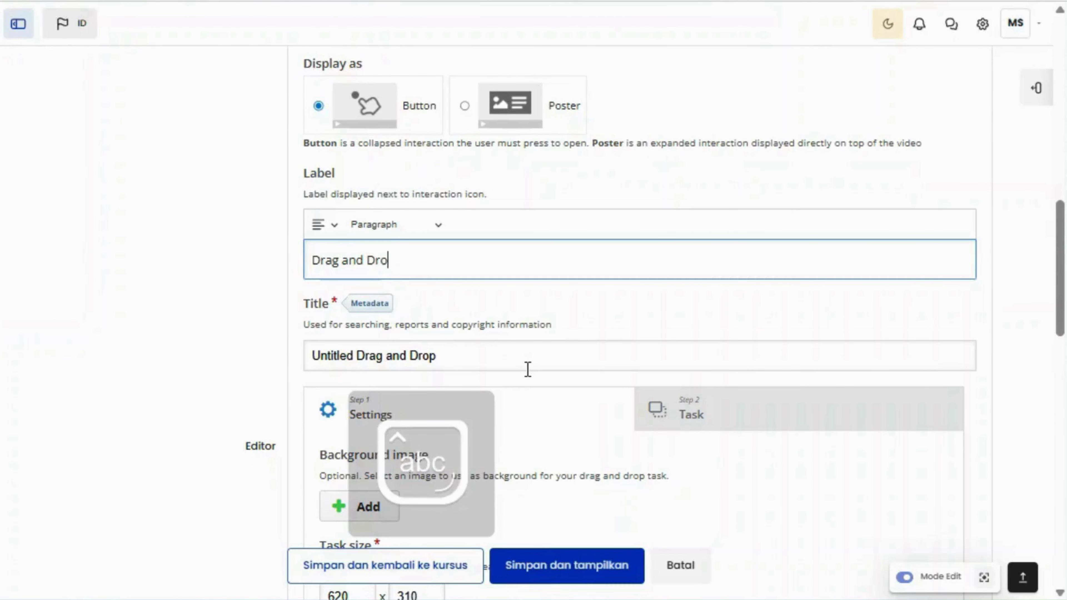
- Set both the label and the title of the interaction to "Drag and Drop Layanan Perpustakaan"
text(p L)
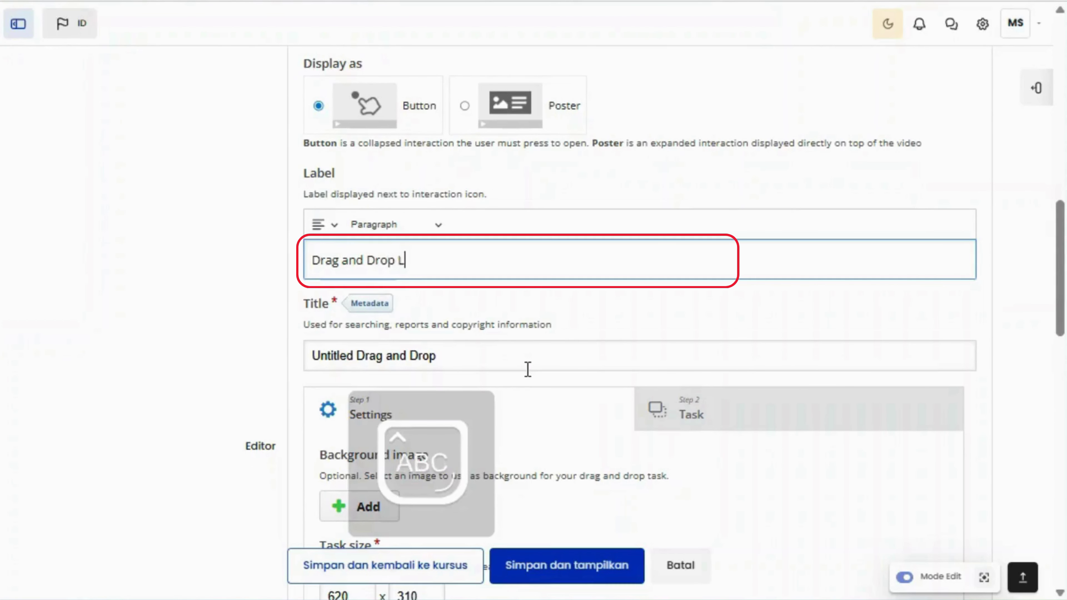
text(ayanan Pe)
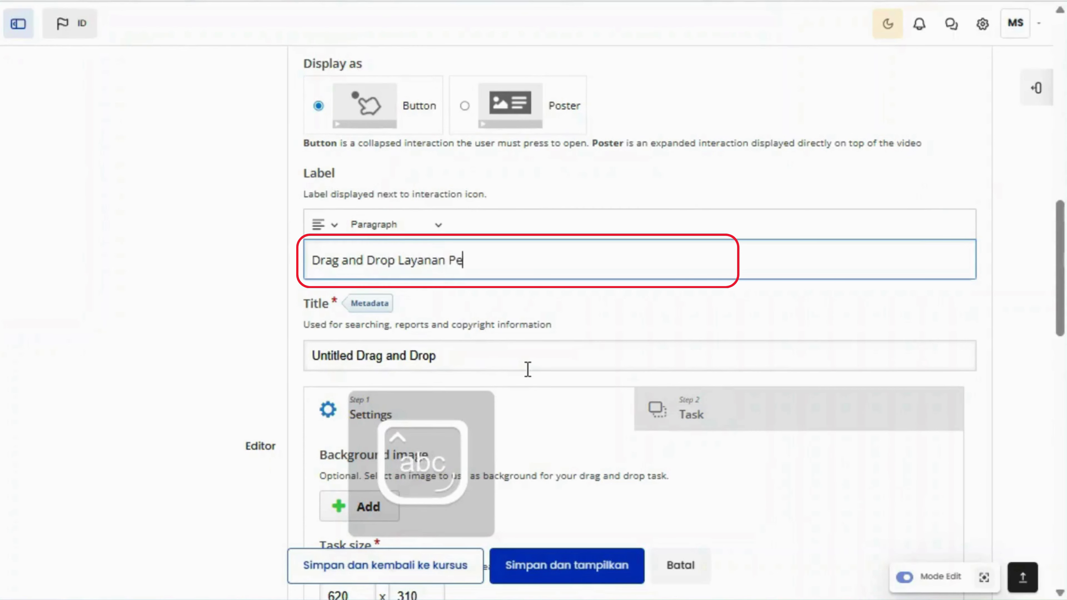
text(rpustakaan)
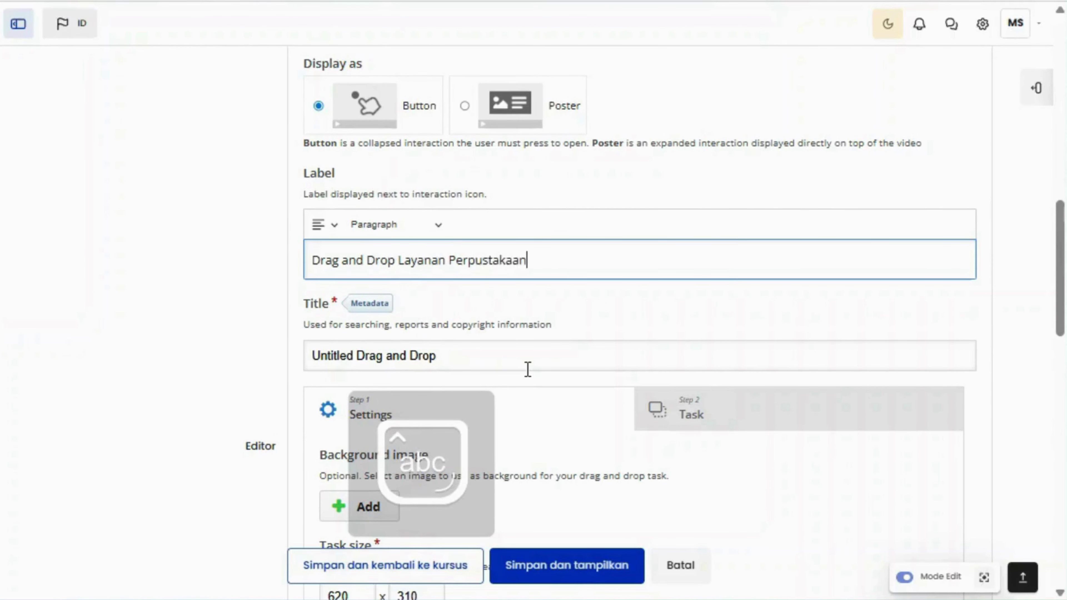
click(443, 357)
key(ctrl+a)
text(Drag and Drop Layanan Perpustakaan)
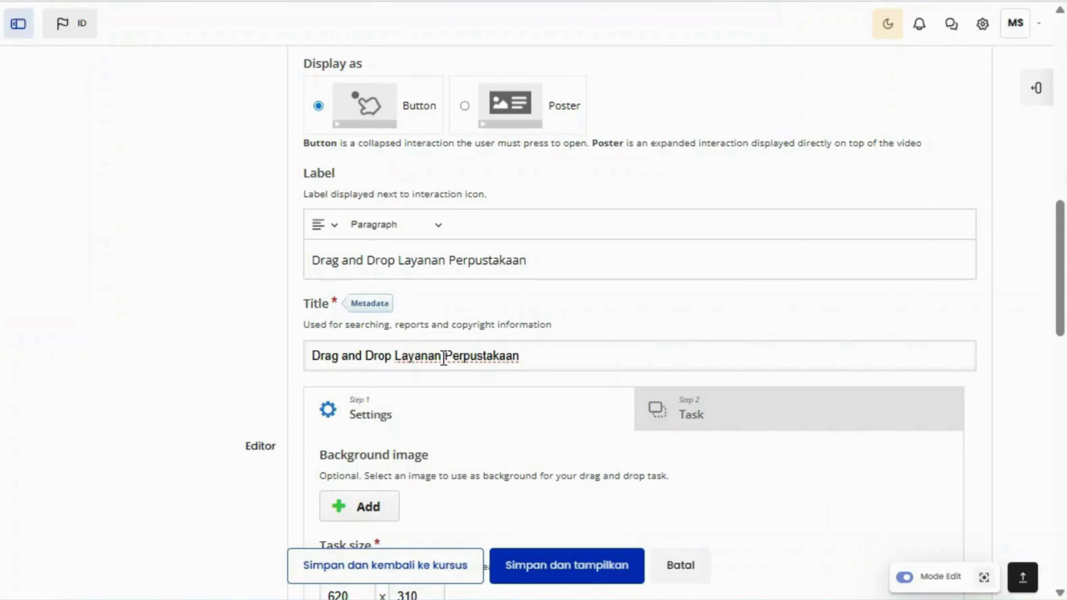
- Add a plain pink background image to the drag and drop task settings
scroll(444, 357, down, 3)
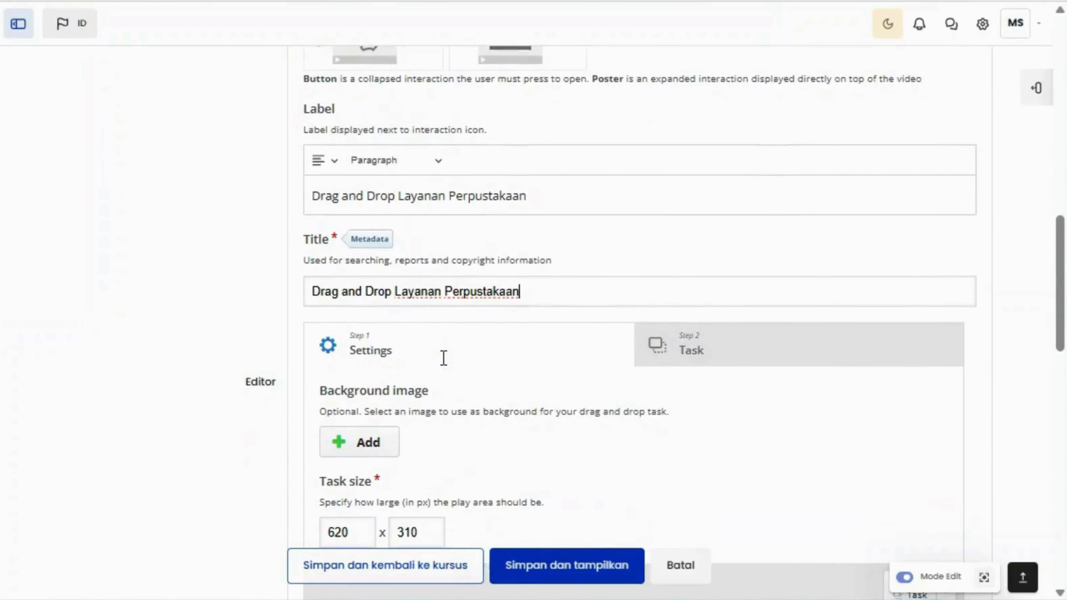
scroll(444, 365, down, 2)
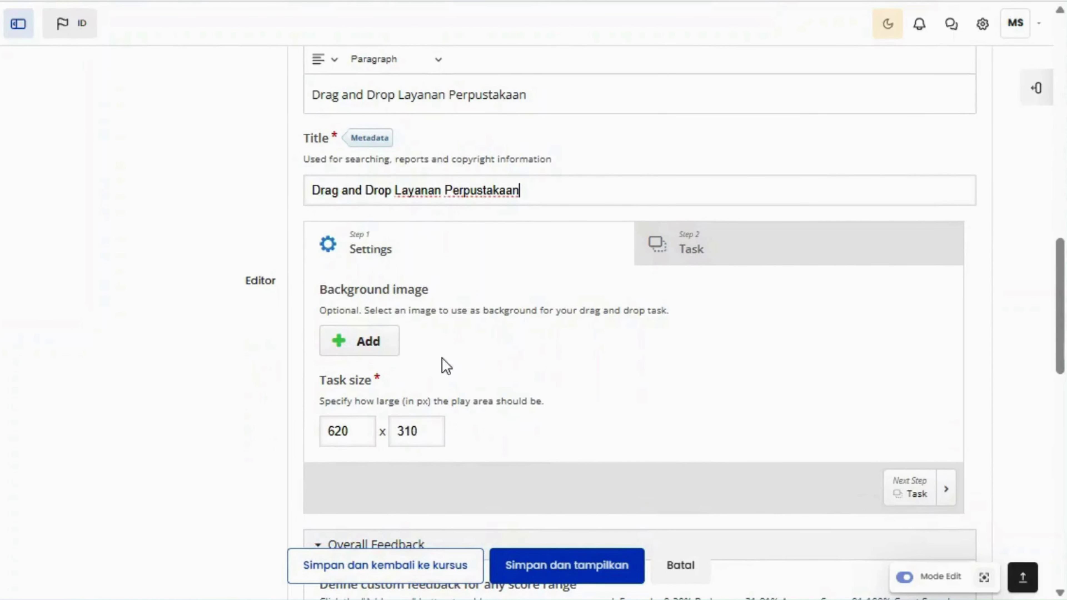
scroll(445, 366, down, 1)
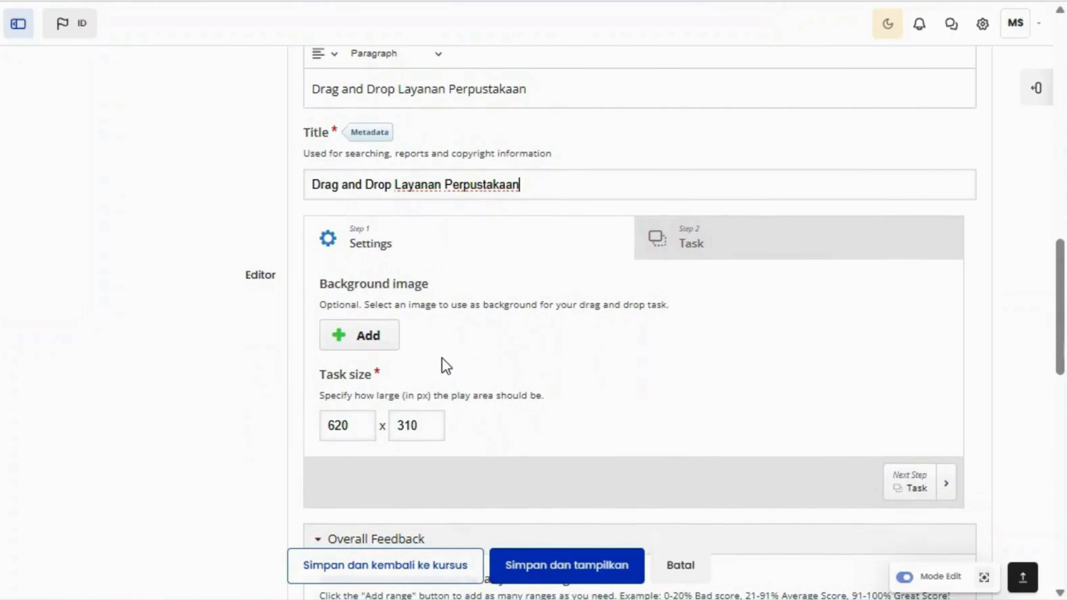
click(378, 344)
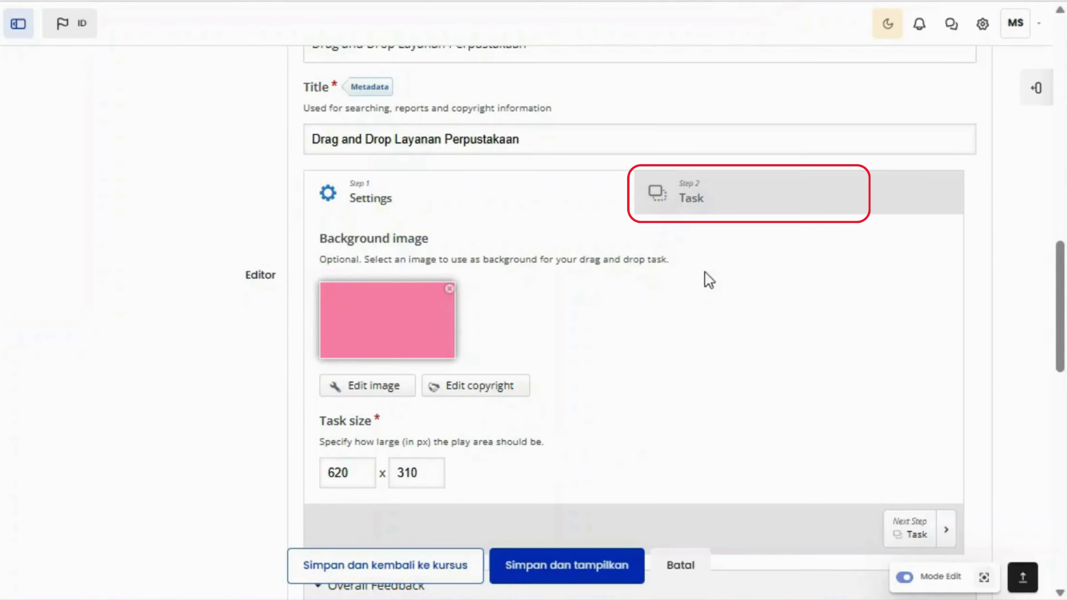
- Add a drop zone labelled "Layanan Perpustakaan" to the task
click(714, 211)
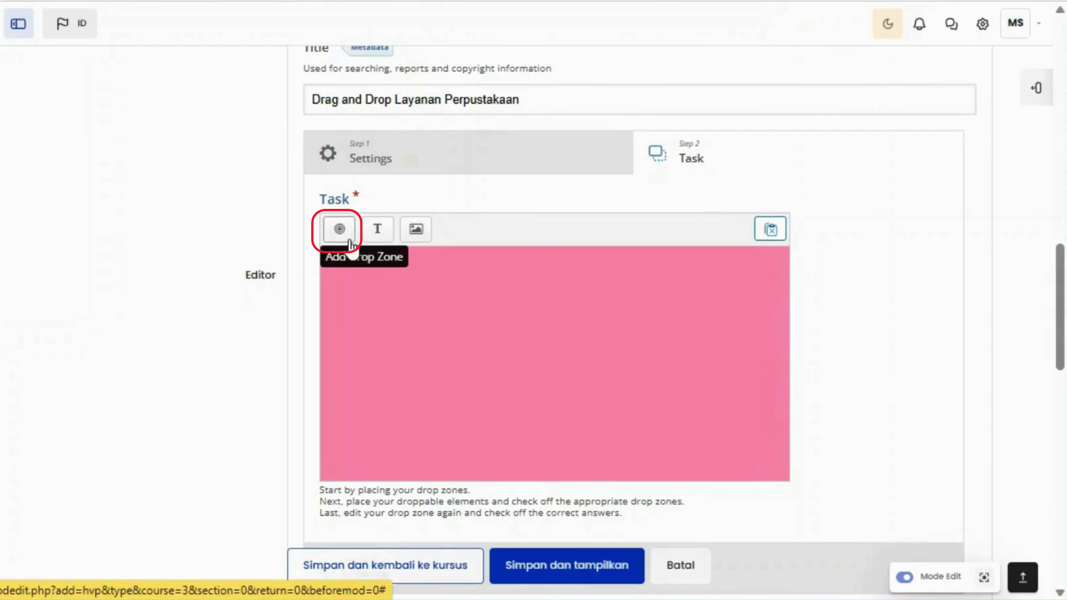
click(340, 230)
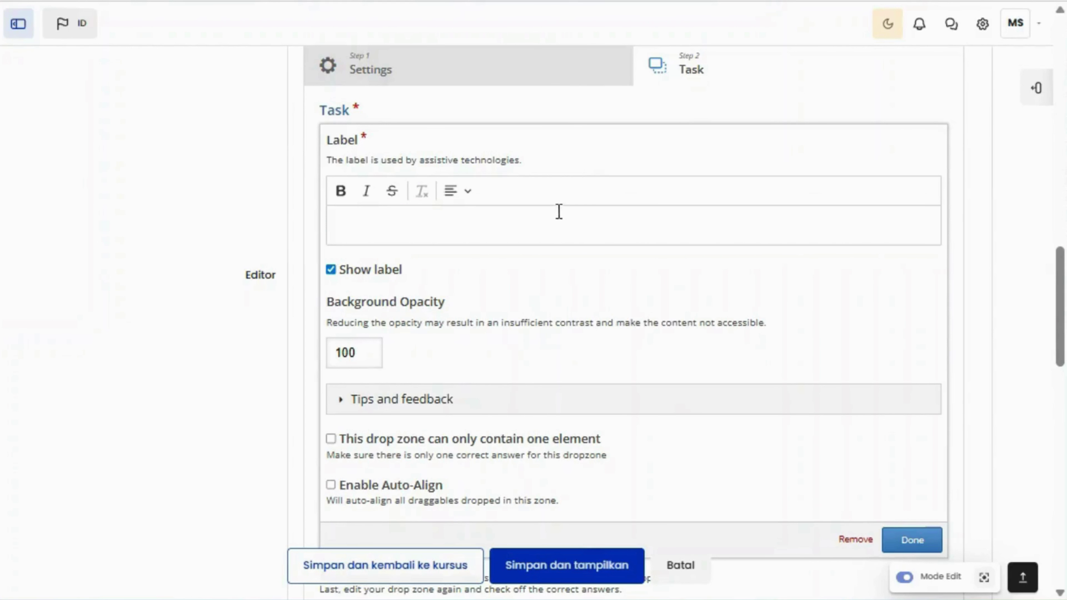
click(453, 224)
text(Layanan)
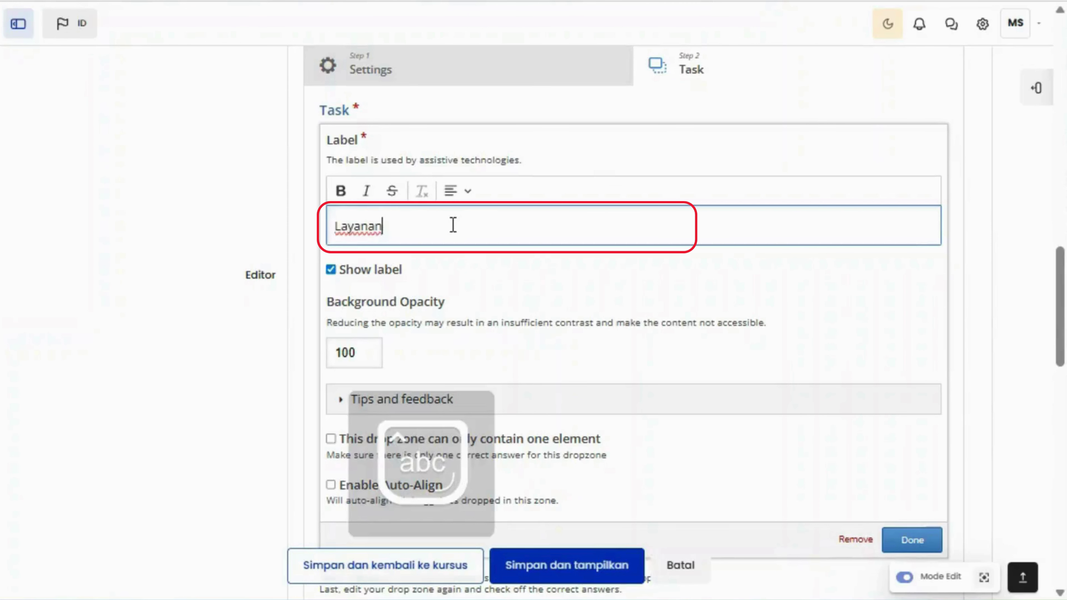
text( Perpust)
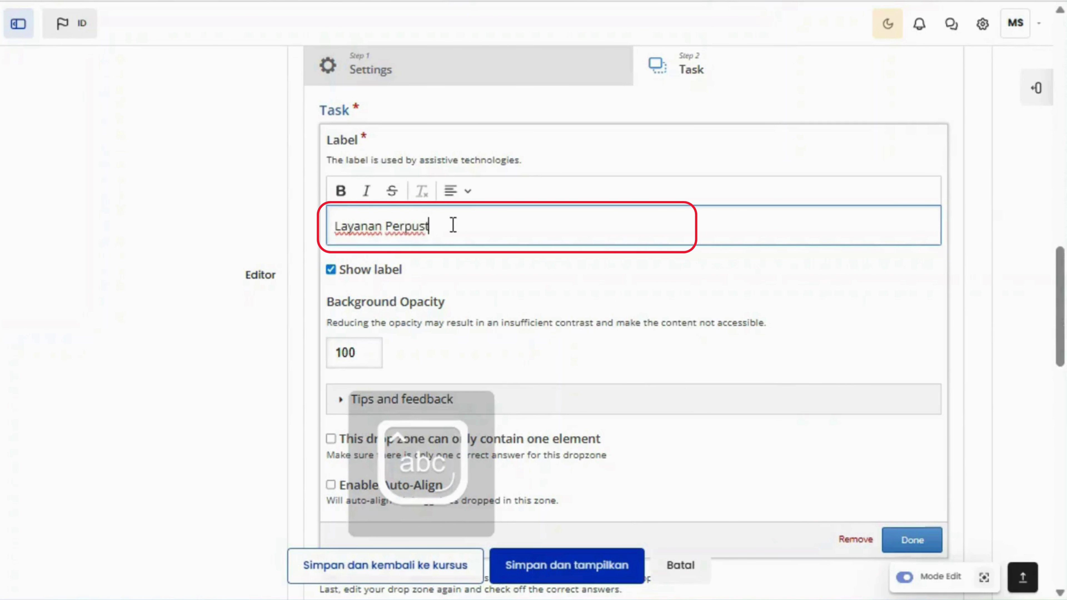
text(akaan)
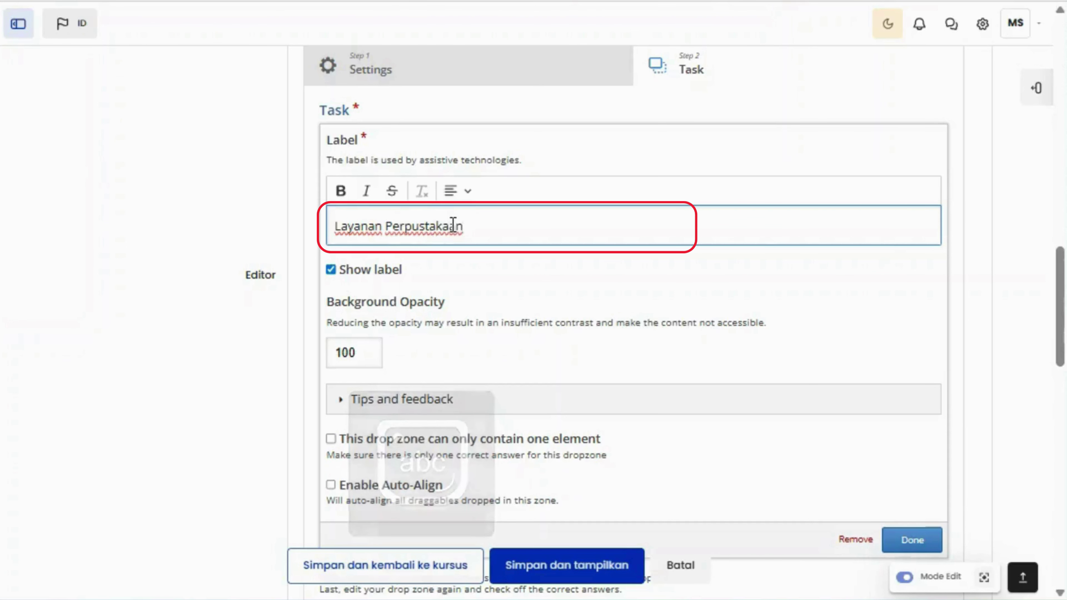
click(900, 543)
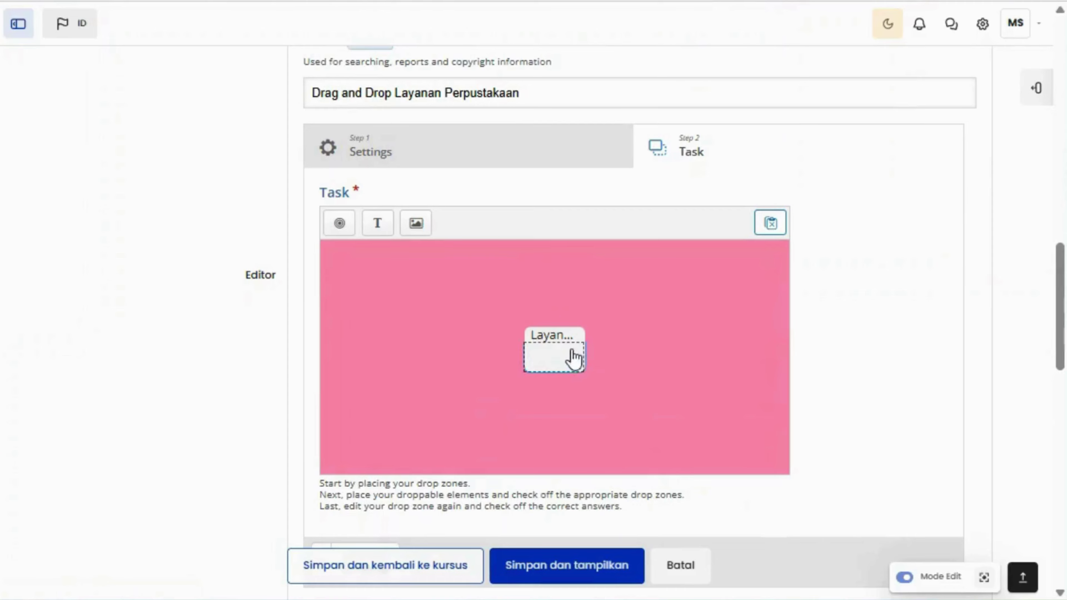
- Move the Layanan Perpustakaan drop zone to the task area's upper right and the Katalog Perpustakaan zone below at position 420, 240
drag(572, 358, 644, 310)
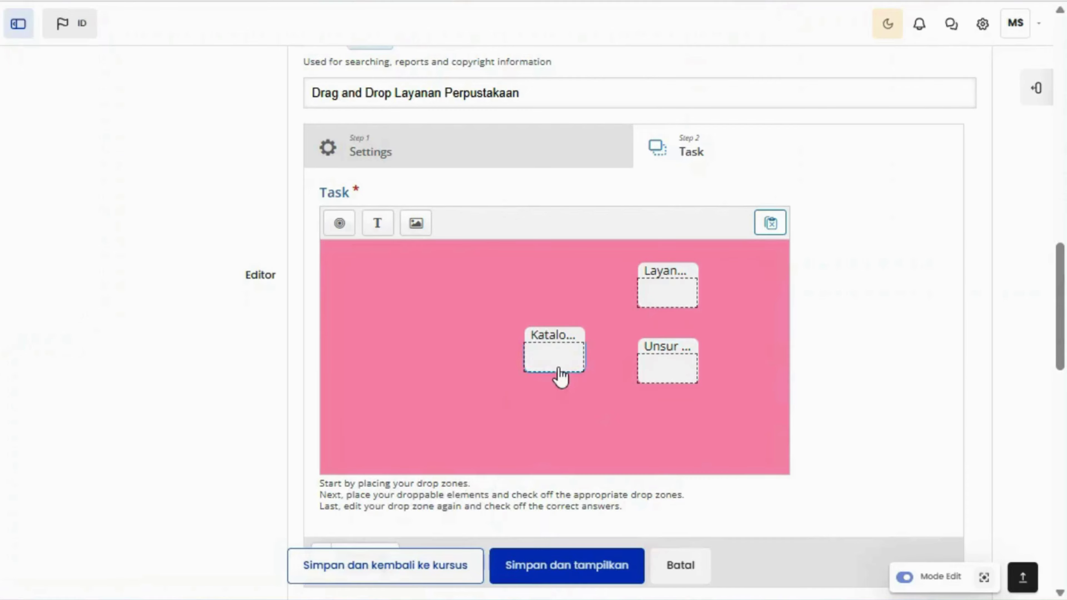
drag(559, 366, 672, 439)
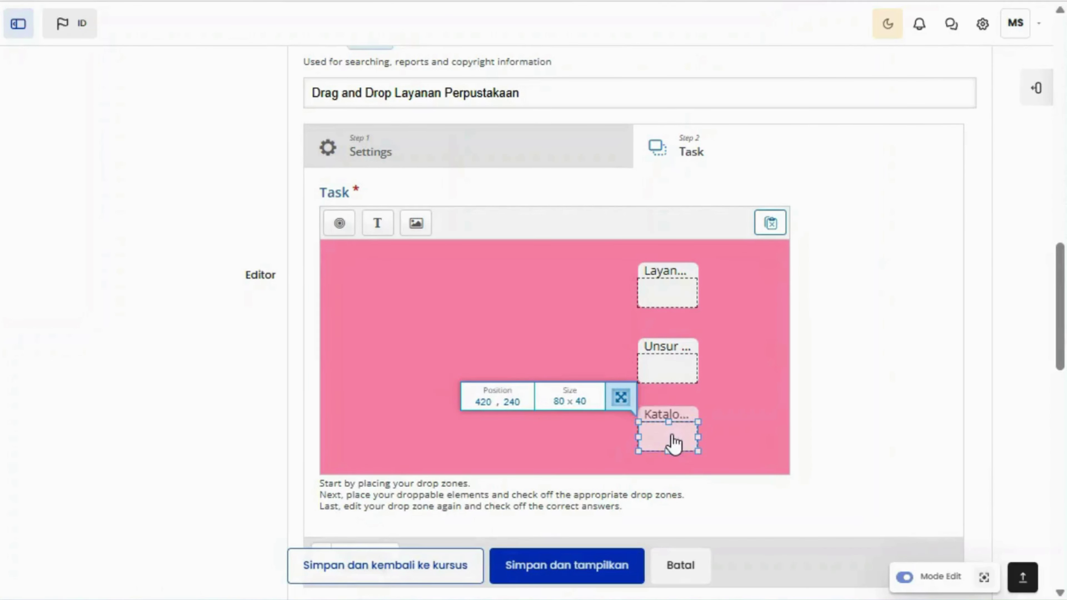
click(705, 395)
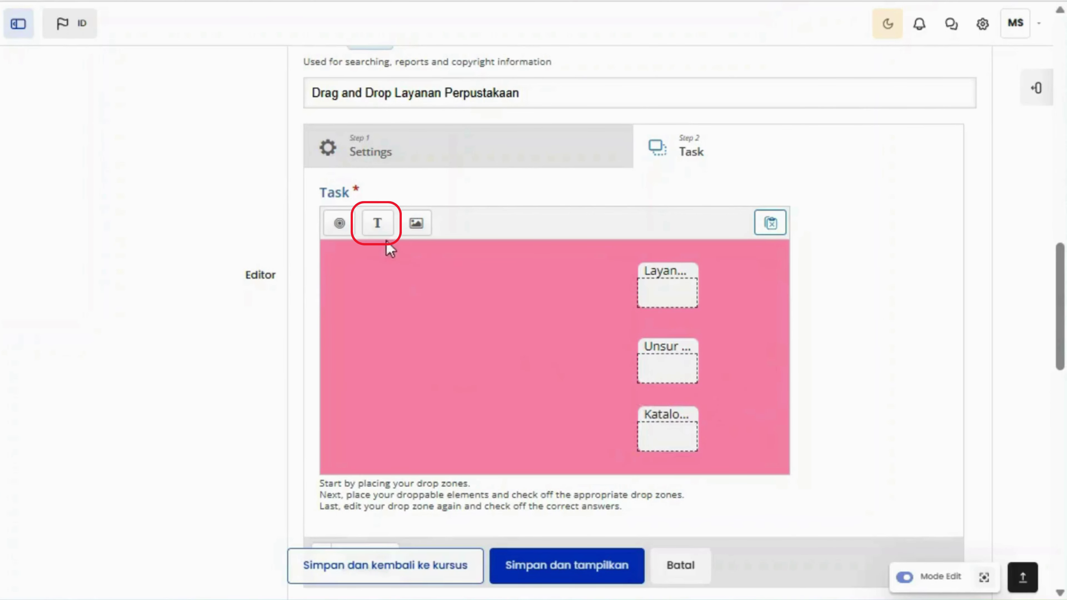
- Add a text element "Sistem Pelayanan" assigned to the Layanan Perpustakaan drop zone and place it in the task area's lower left
click(378, 223)
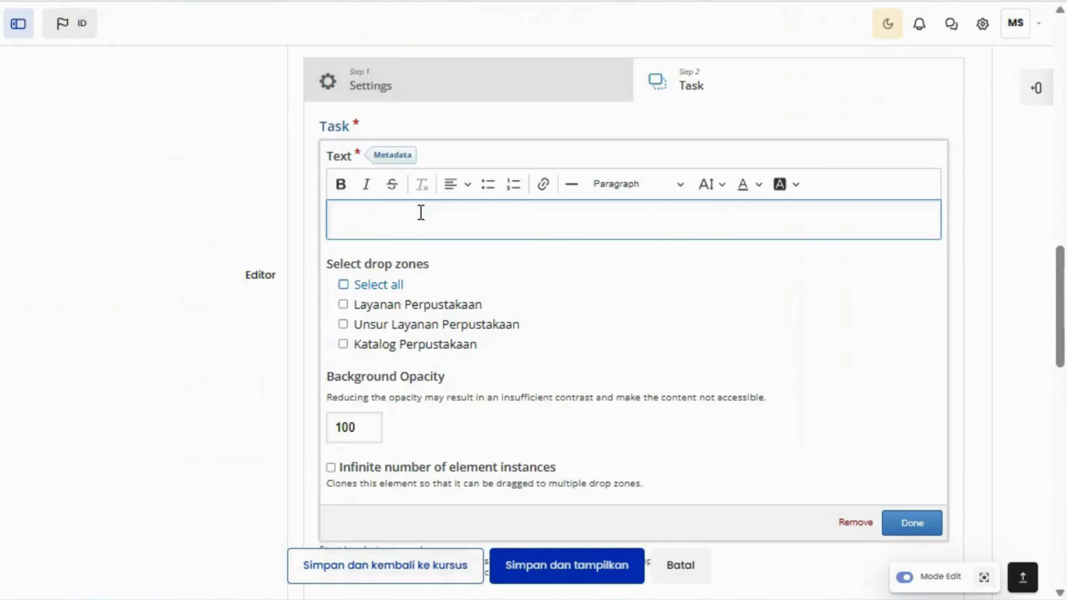
text(Sistem Pelayanan)
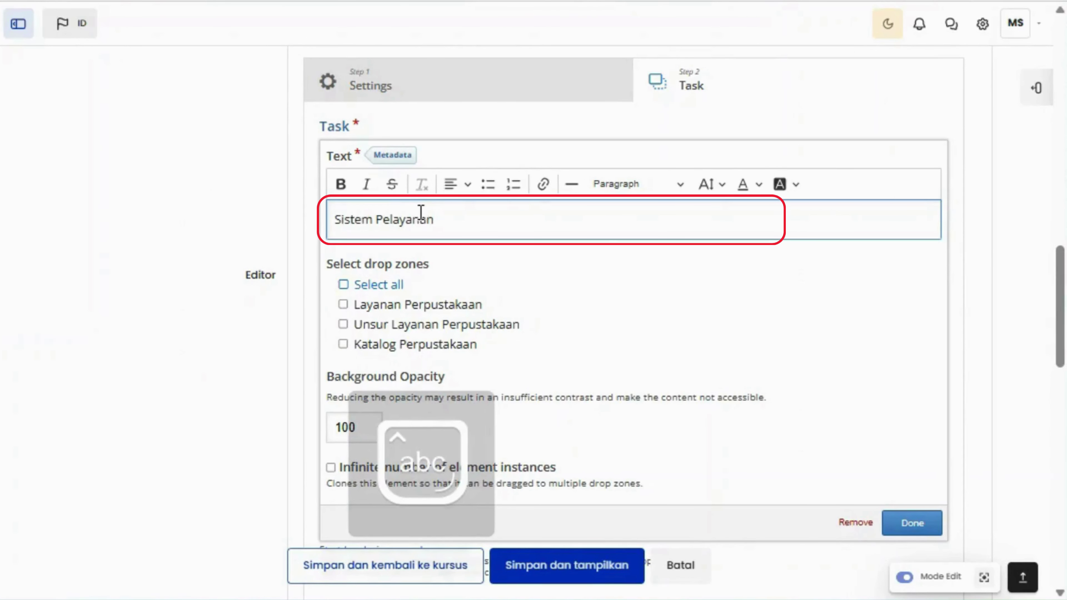
click(422, 309)
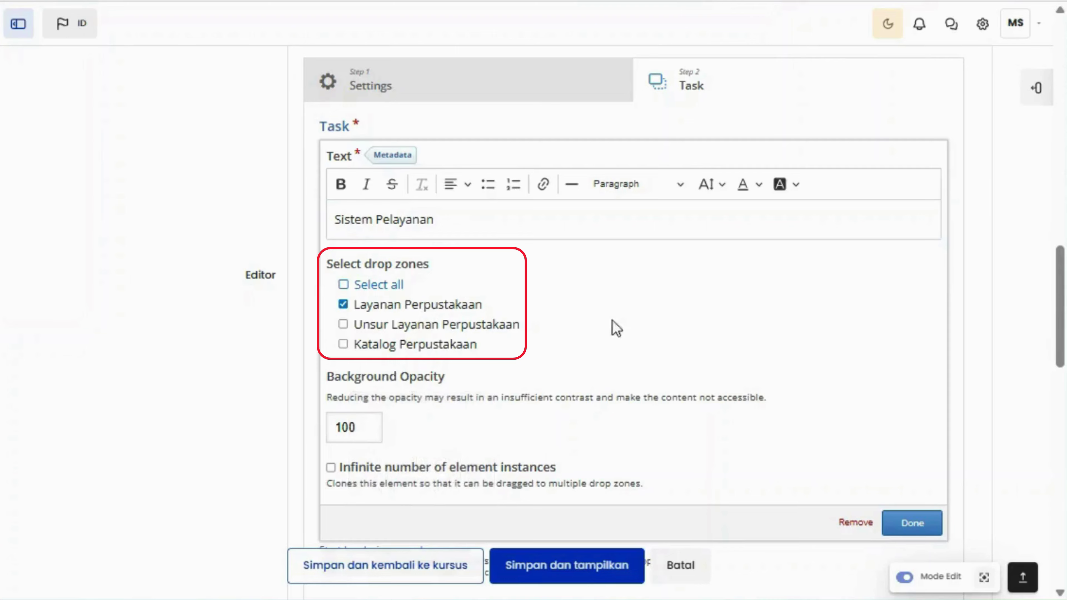
click(929, 528)
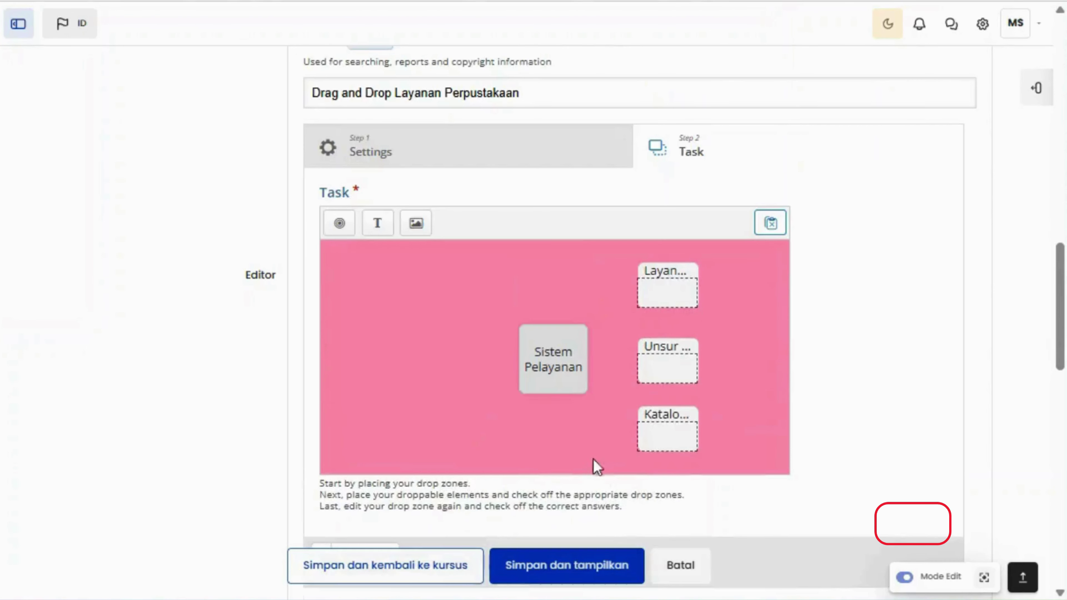
drag(573, 391, 417, 425)
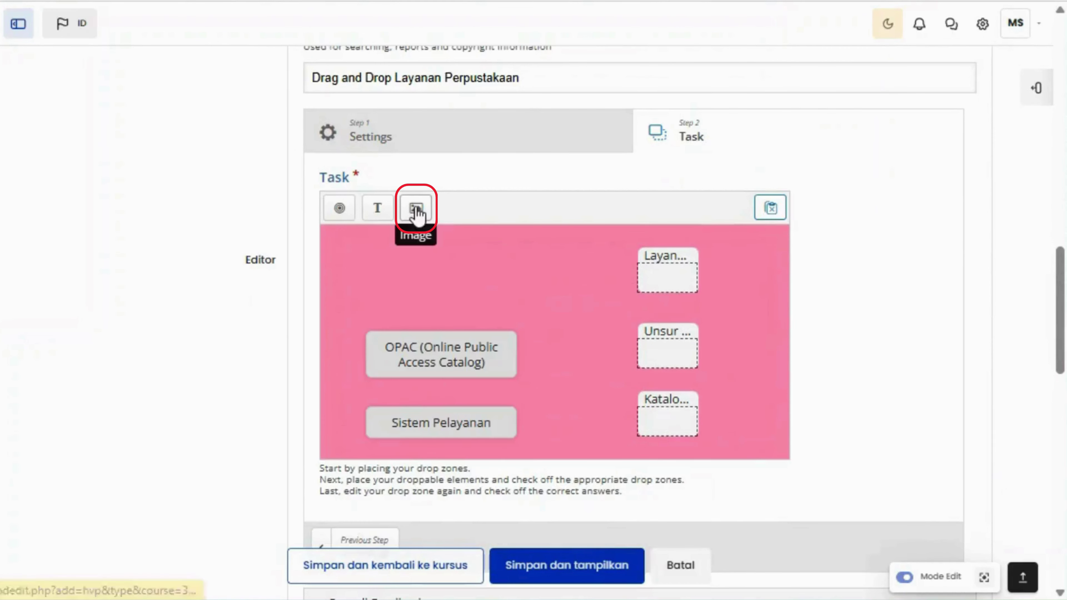
- Add an image element to the task and upload the photo of librarians at the bookshelves
drag(416, 212, 424, 231)
scroll(416, 245, up, 2)
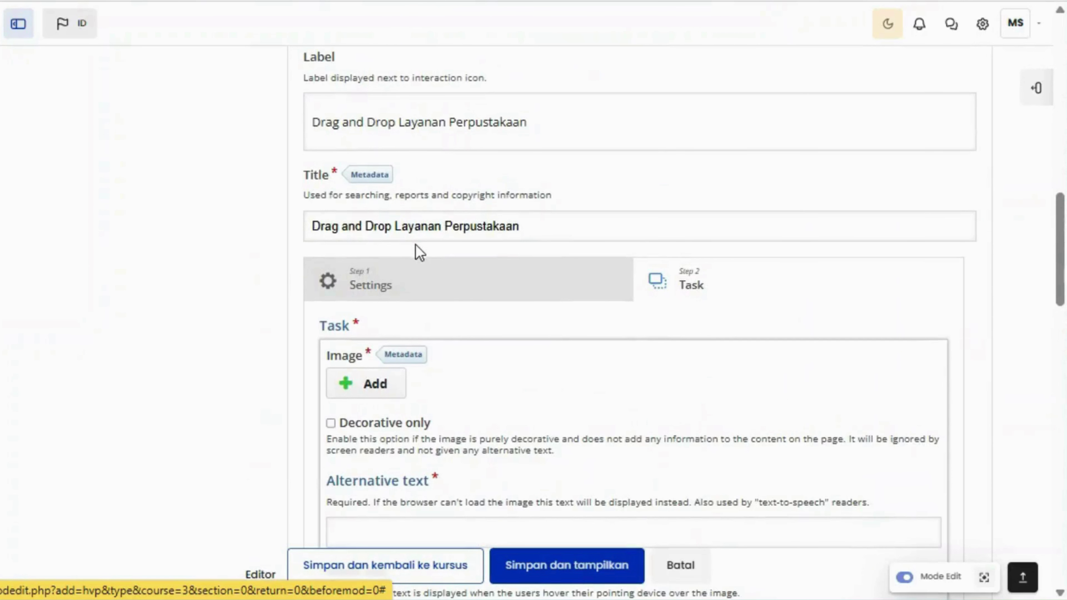
scroll(416, 245, down, 2)
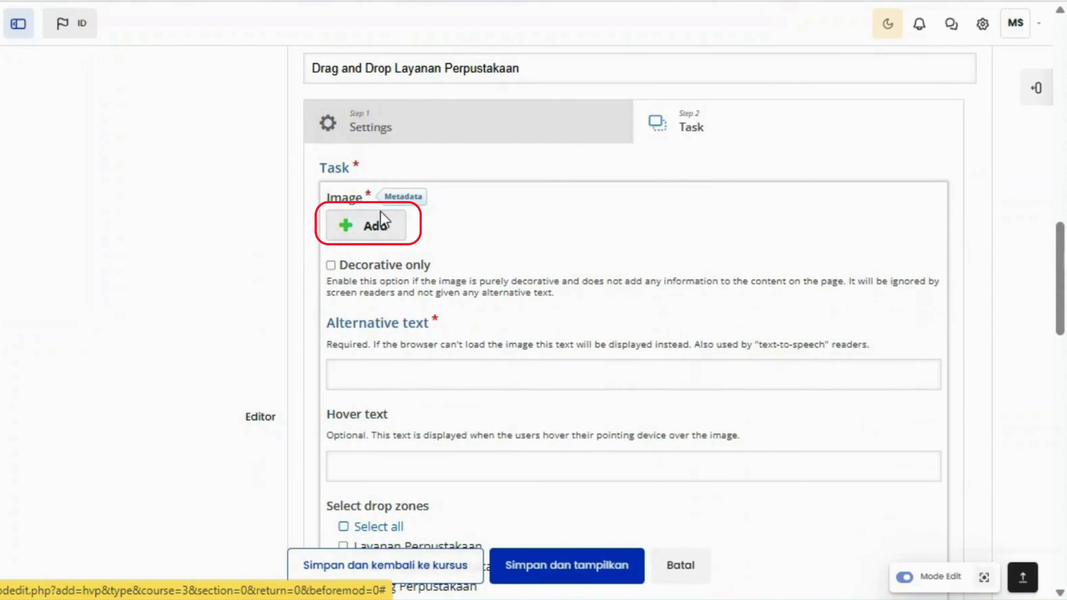
click(380, 223)
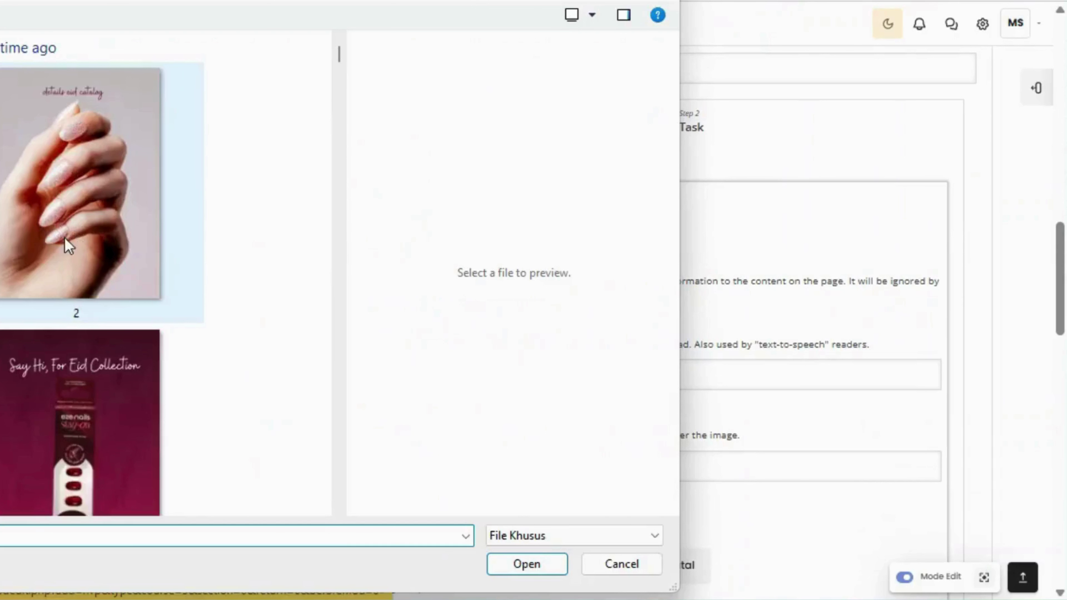
scroll(69, 245, down, 5)
click(97, 420)
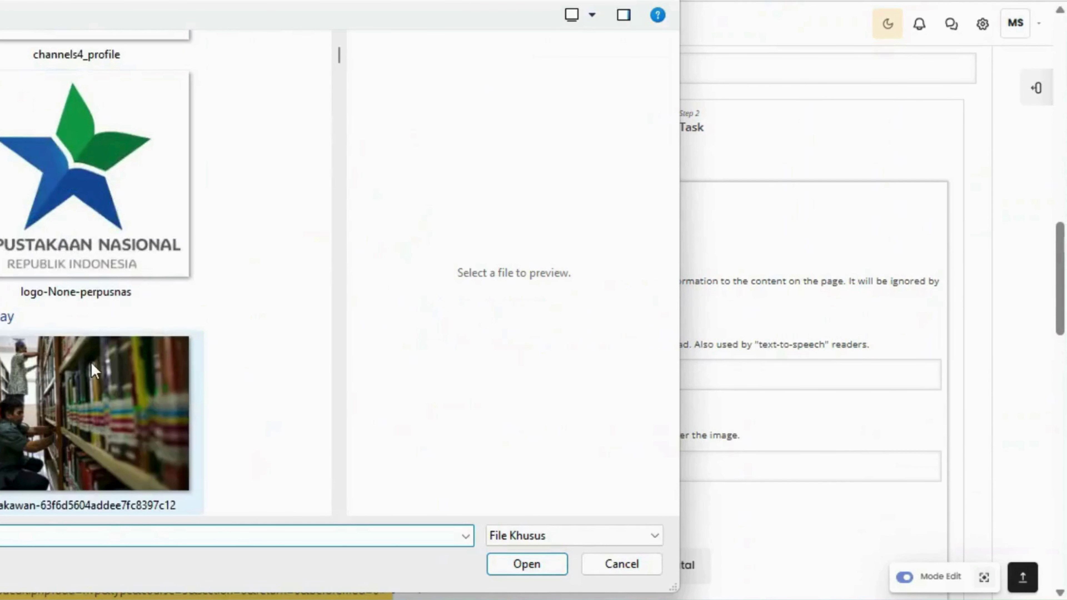
click(533, 561)
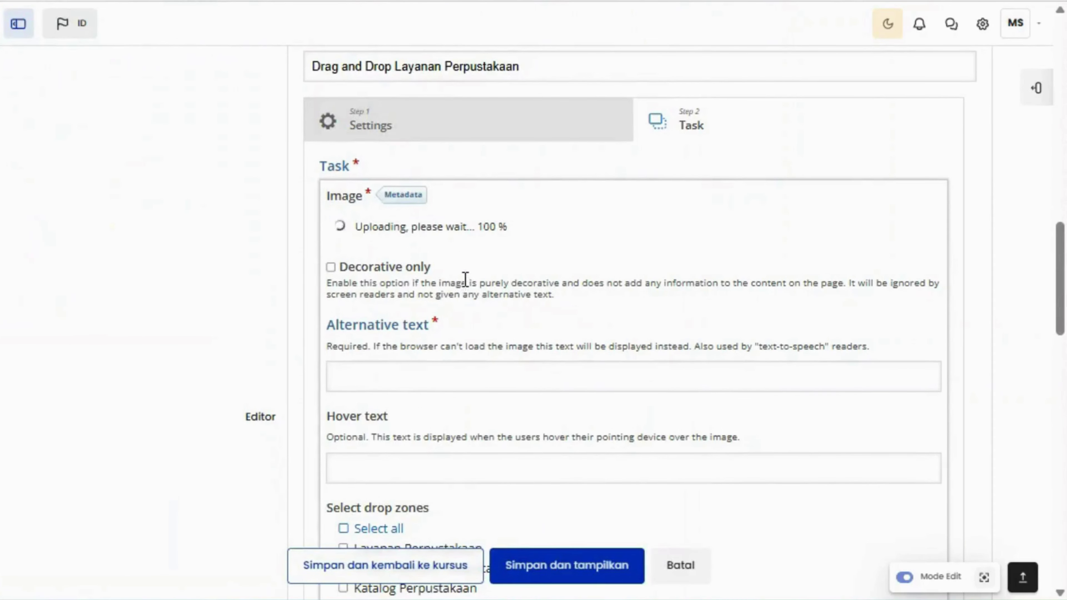
- Set the image's alternative text to "Gambar ini merupakan gambar Pustakawan" and assign it to the Katalog Perpustakaan drop zone
scroll(464, 286, down, 4)
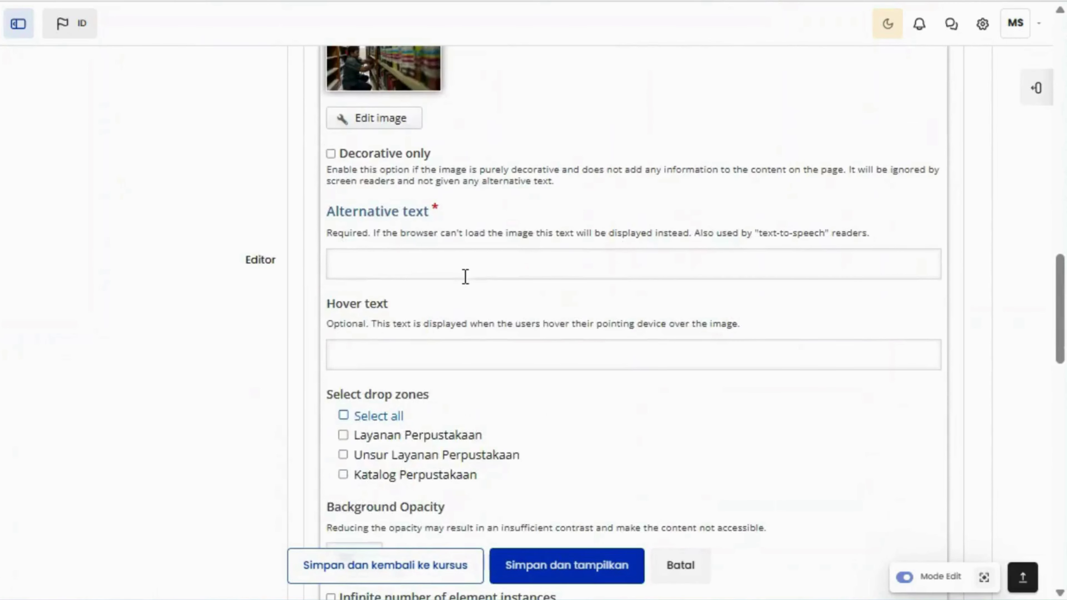
click(467, 269)
text(Gamba)
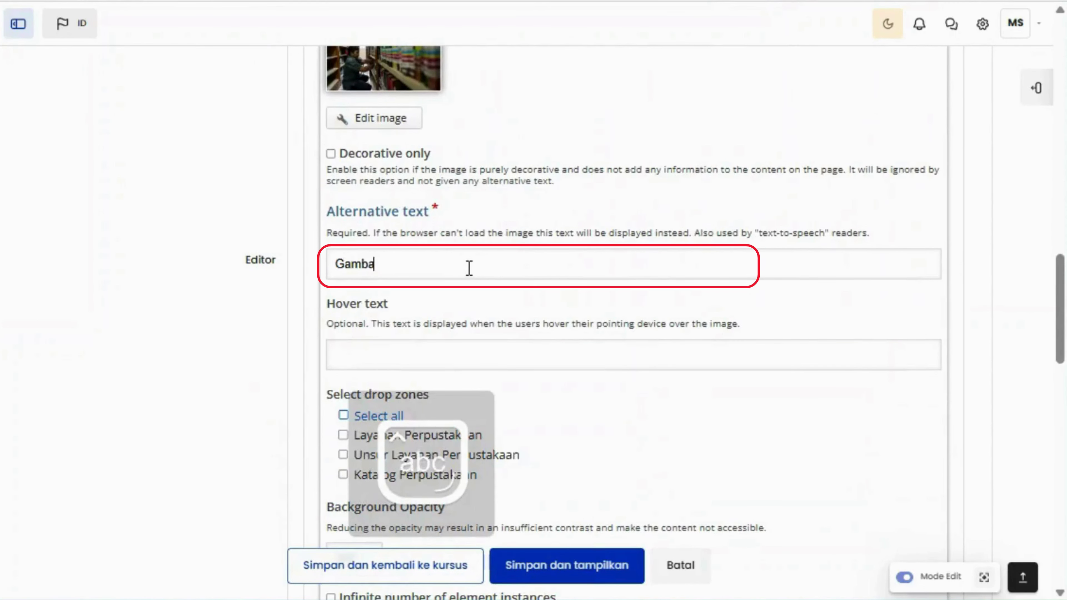
text(r ini merupakan gambar Pustakawan)
scroll(479, 286, down, 4)
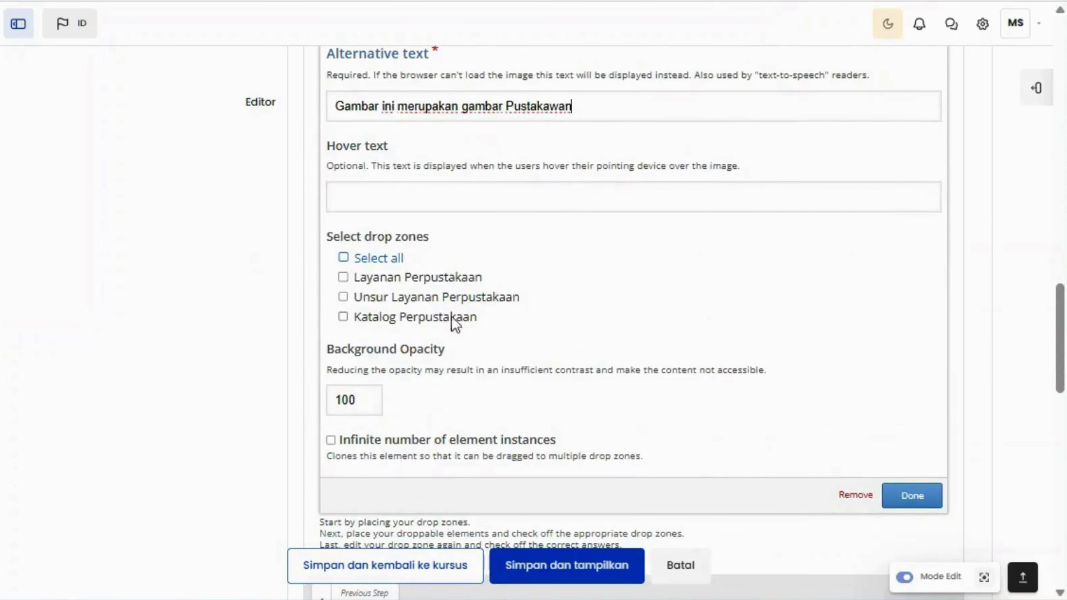
click(403, 320)
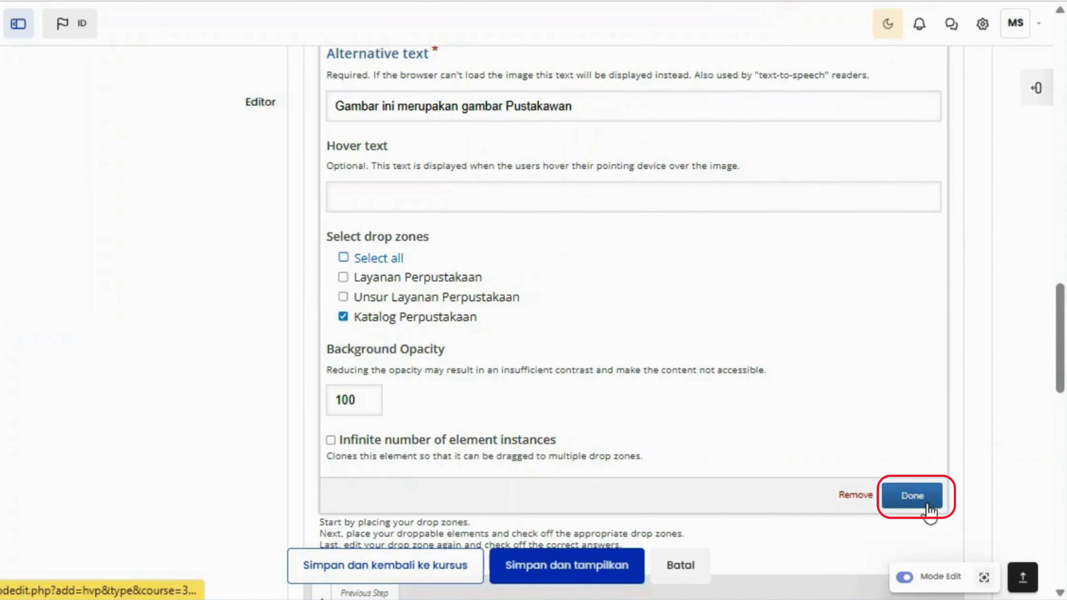
click(918, 501)
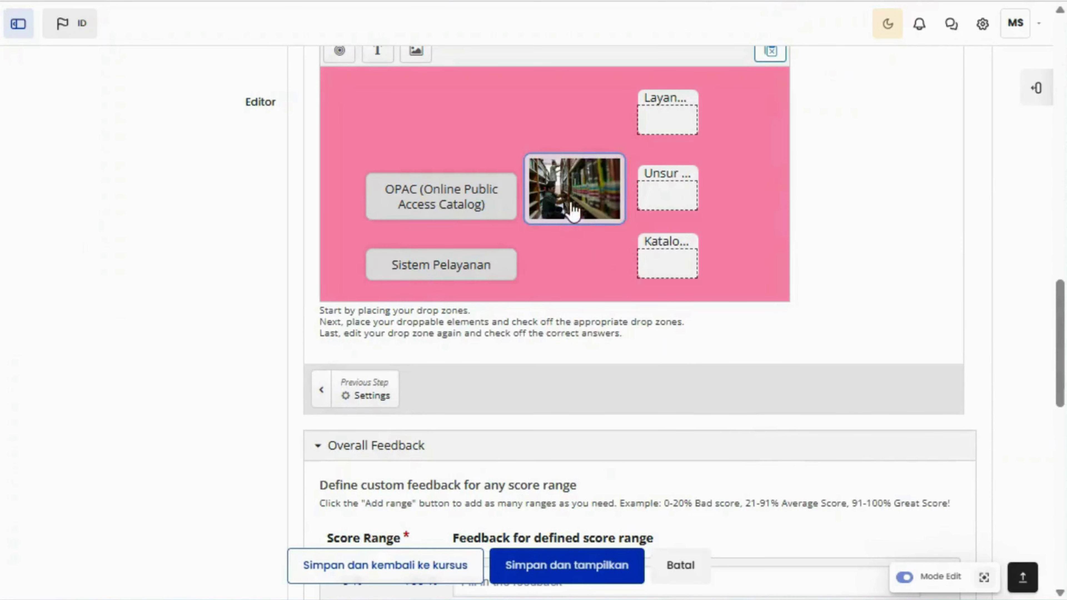
- Place the librarian photo above the OPAC text element and select the Layanan Perpustakaan drop zone
drag(574, 215, 439, 138)
click(555, 148)
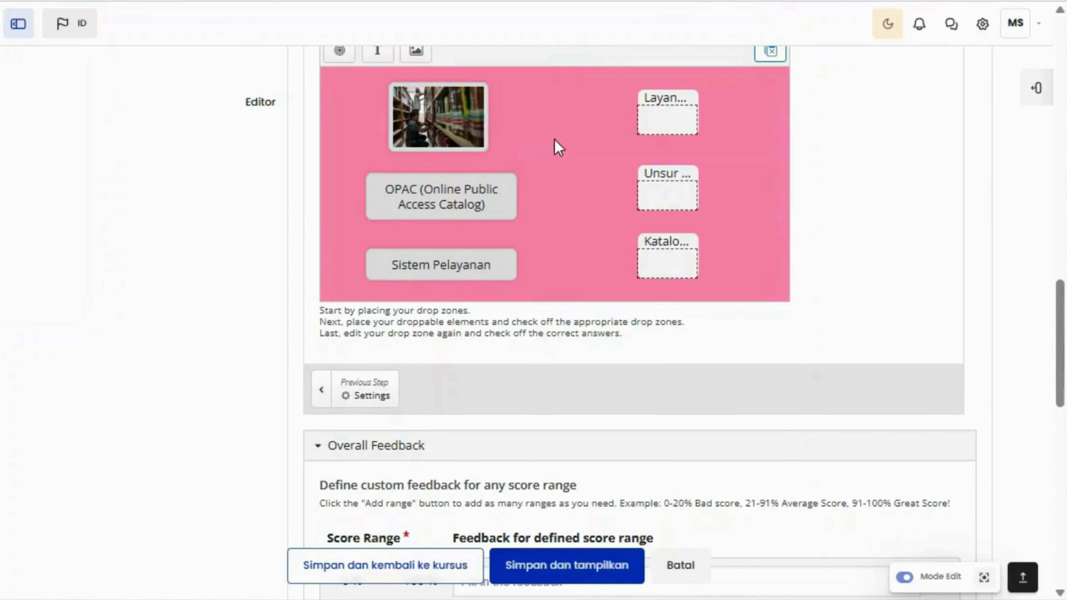
click(693, 125)
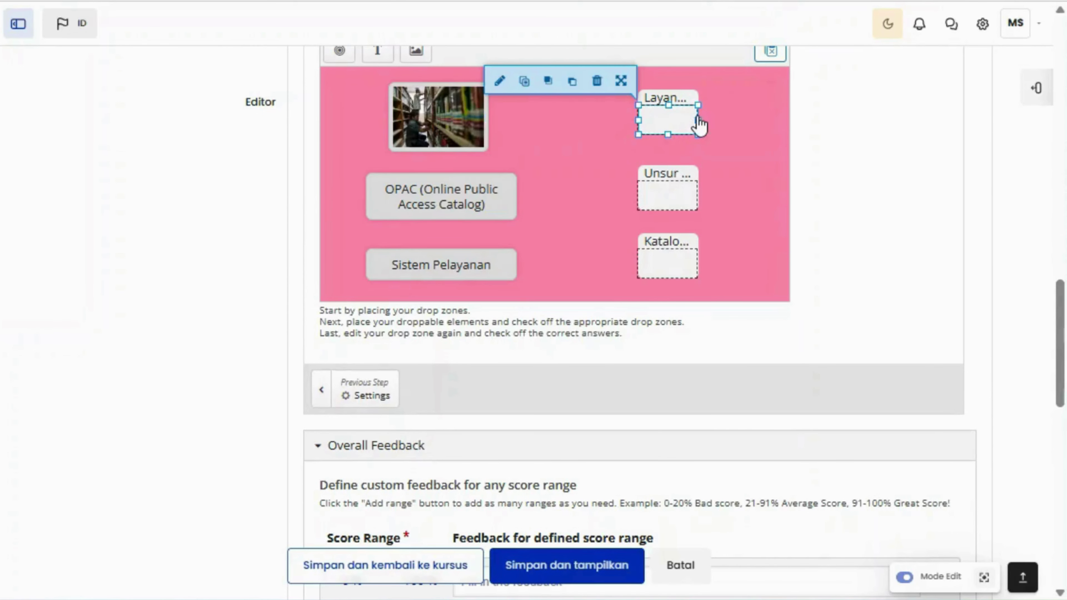
- Set the 0–100 % feedback to "Tepat Sekali", finish the Drag and Drop interaction and move its button to the video's upper right
text(pat Sekali)
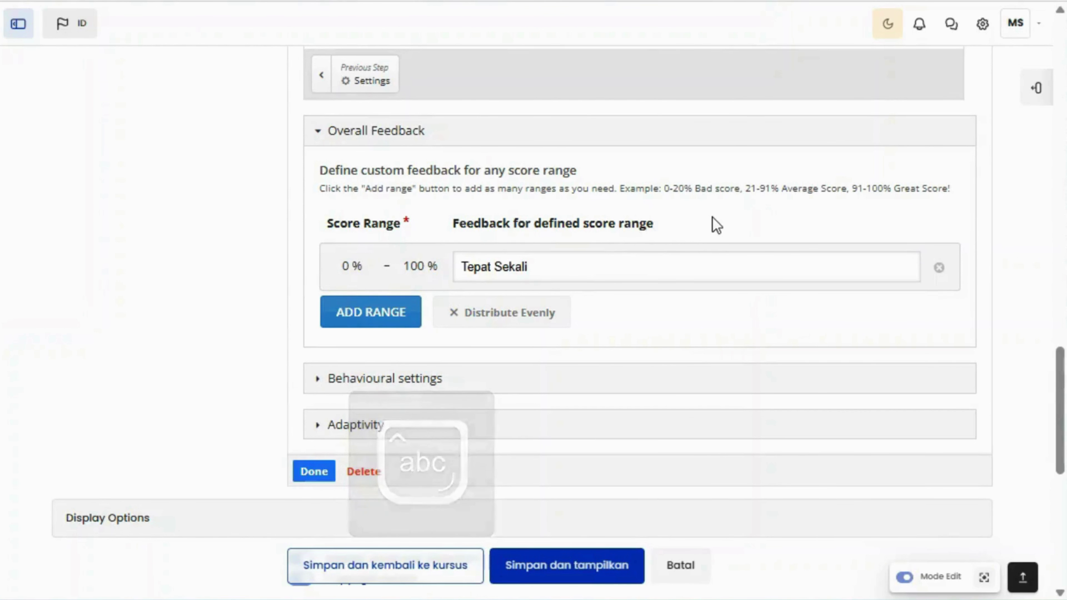
scroll(712, 222, down, 3)
click(330, 322)
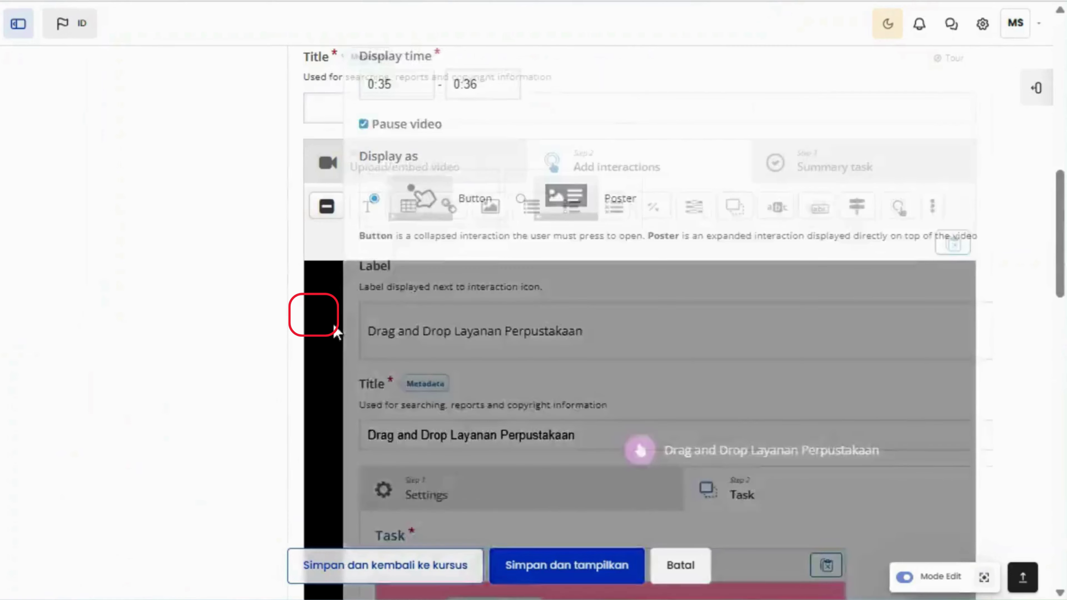
drag(798, 291, 905, 203)
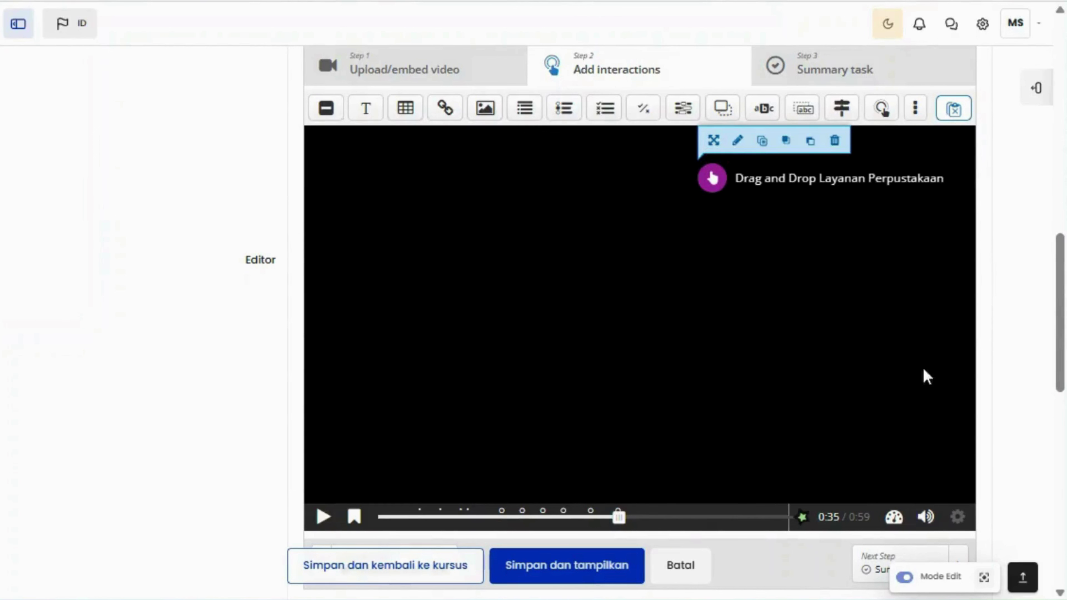
mouse_move(748, 593)
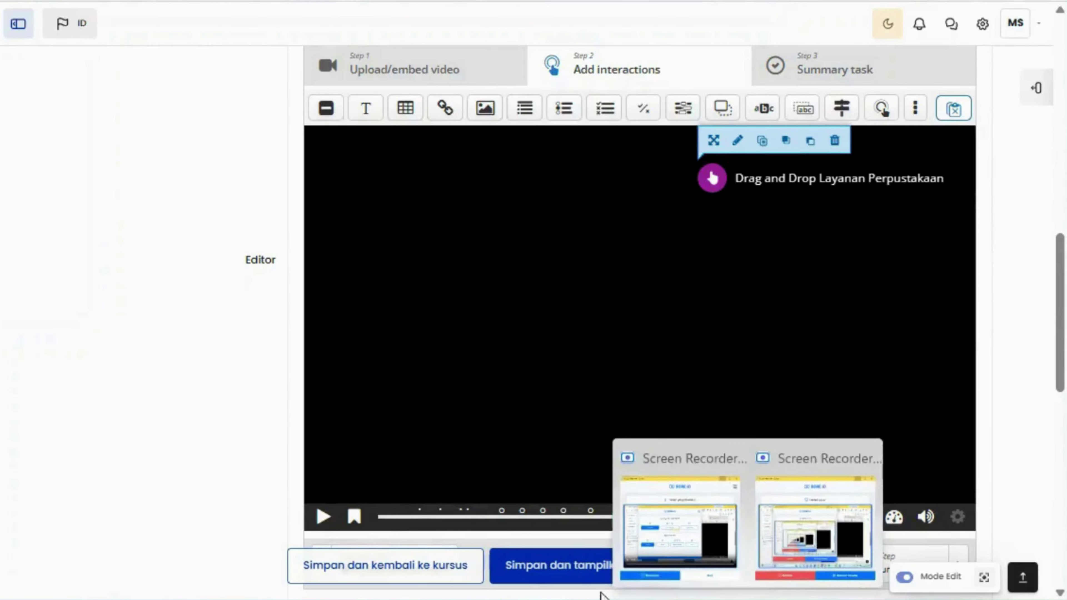
click(839, 519)
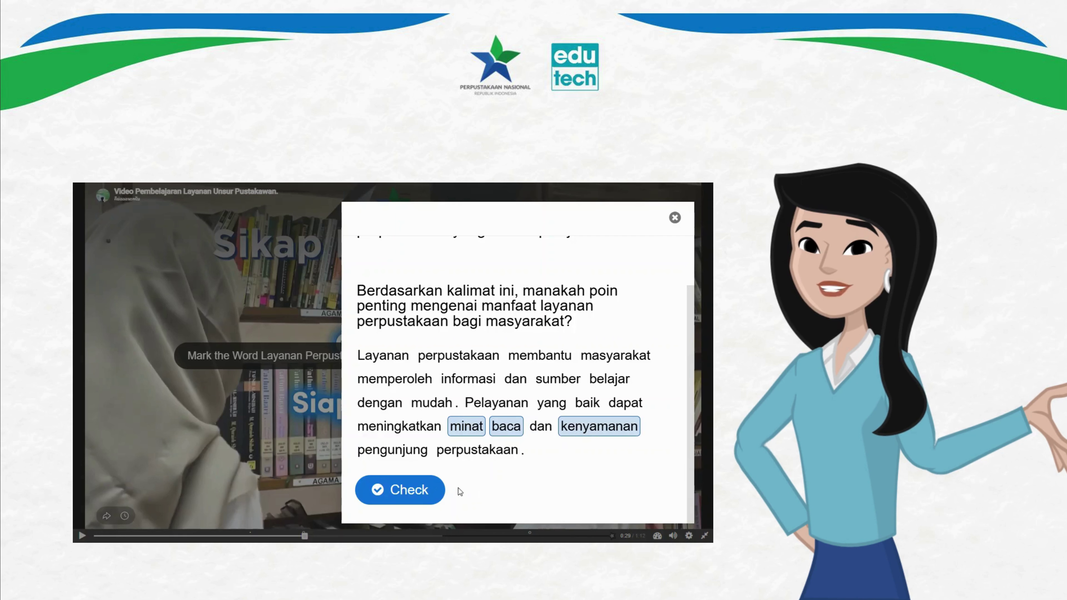
- Check the marked words "minat", "baca" and "kenyamanan" in the example Mark the Words exercise, resume the video and reopen the exercise to retry it
click(425, 490)
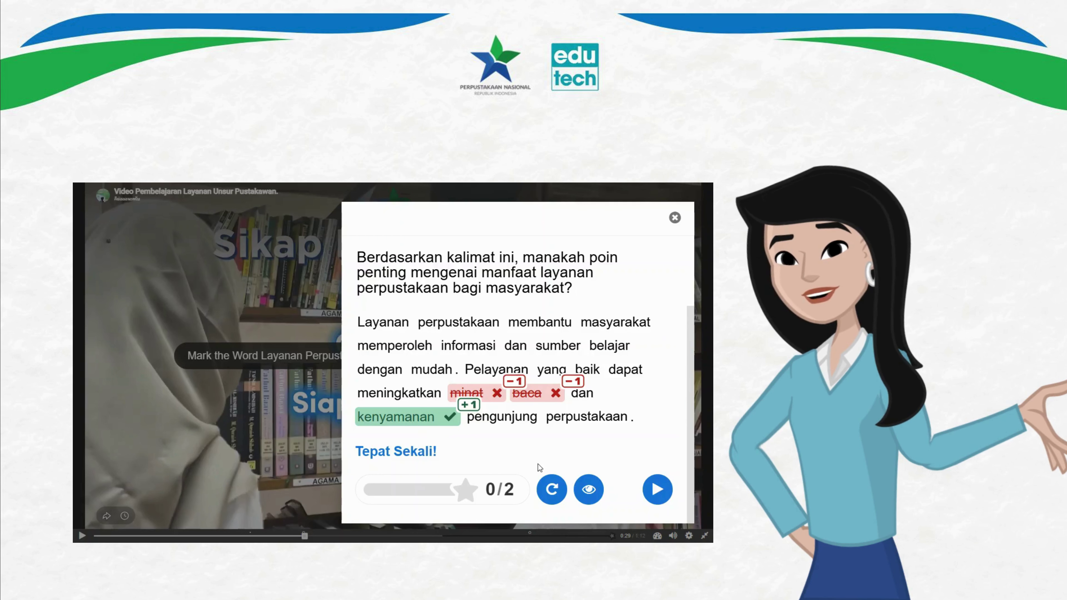
click(658, 489)
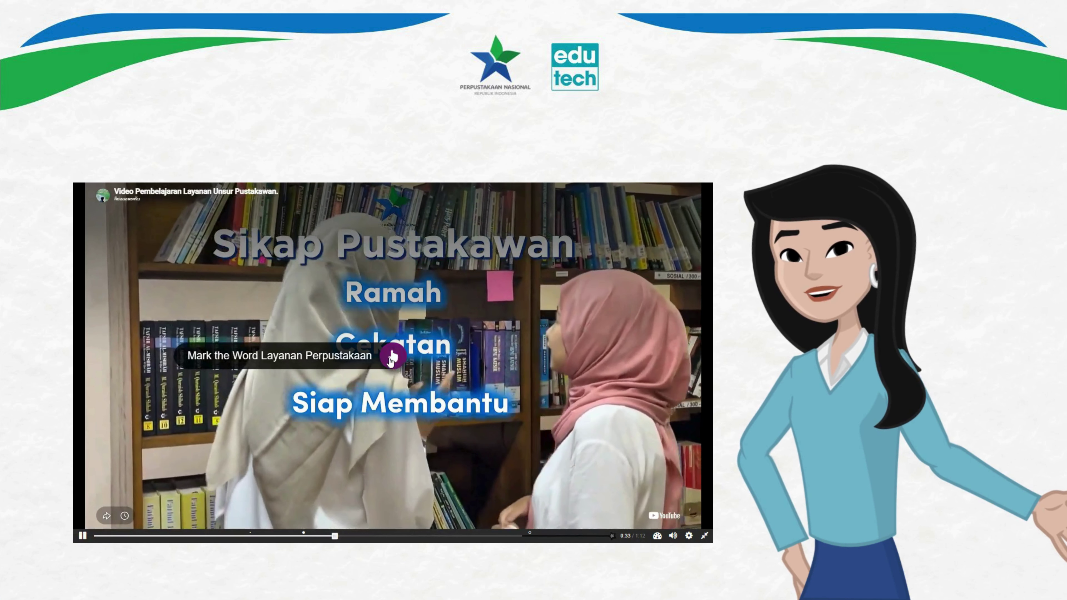
click(392, 357)
scroll(418, 414, down, 3)
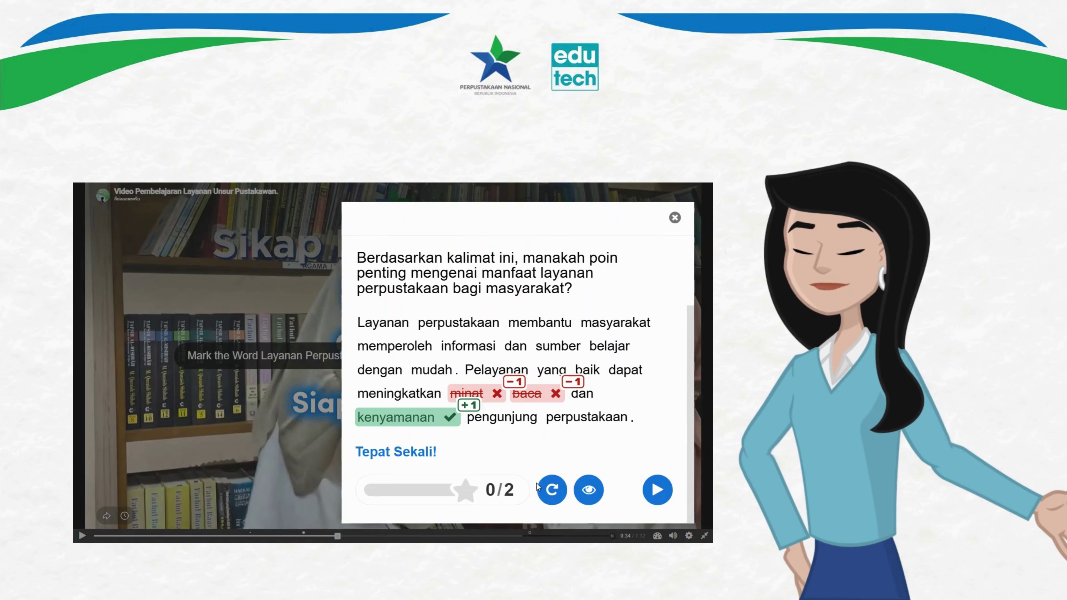
click(551, 488)
click(383, 356)
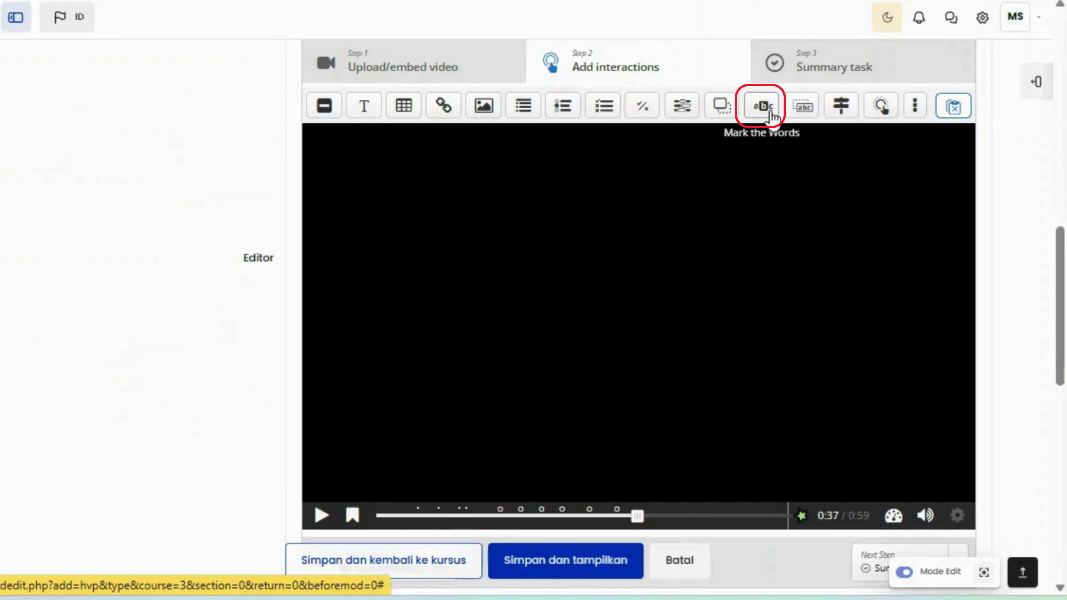
- Add a Mark the Words interaction at 0:37 with both label and title set to "Mark the Word Layanan Perpustakaan"
click(764, 106)
key(BackSpace)
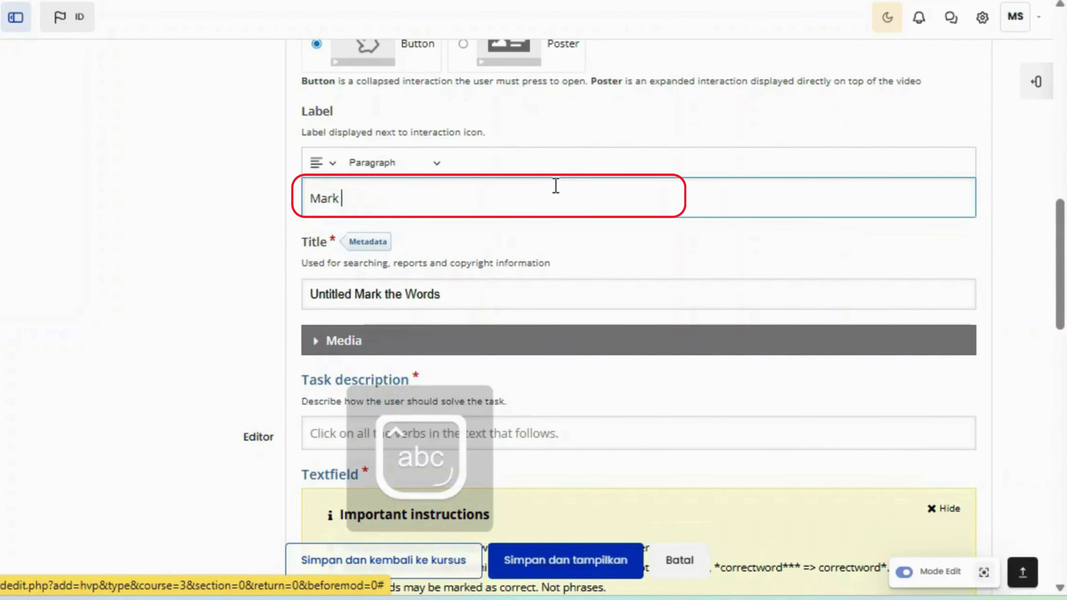
text(teh)
key(BackSpace)
key(BackSpace)
text(he Wo)
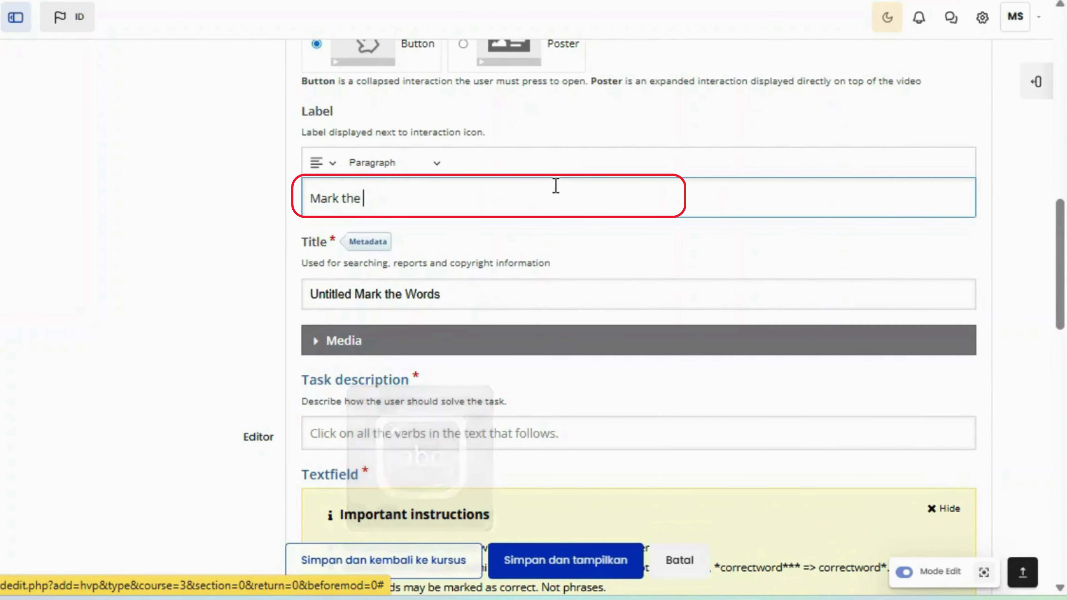
text(rd Layanan Perpustakaan)
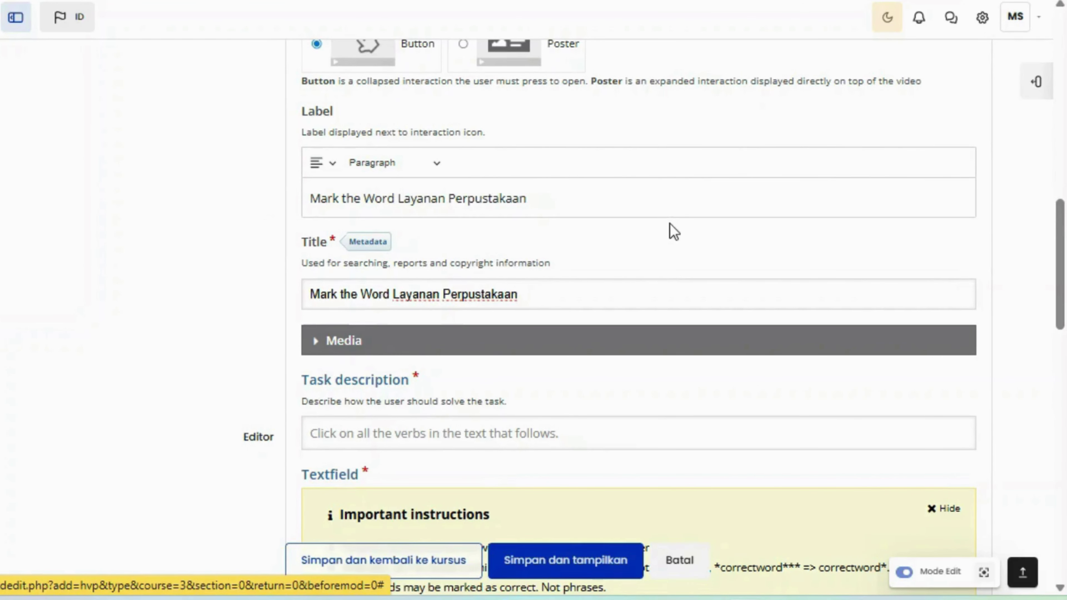
- Set the task description to "Tandai kata yang sesuai pada pernyataan berikut berdasarkan materi tentang layanan perpustakaan yang telah dipelajari." plus the question on library service benefits
scroll(670, 261, down, 3)
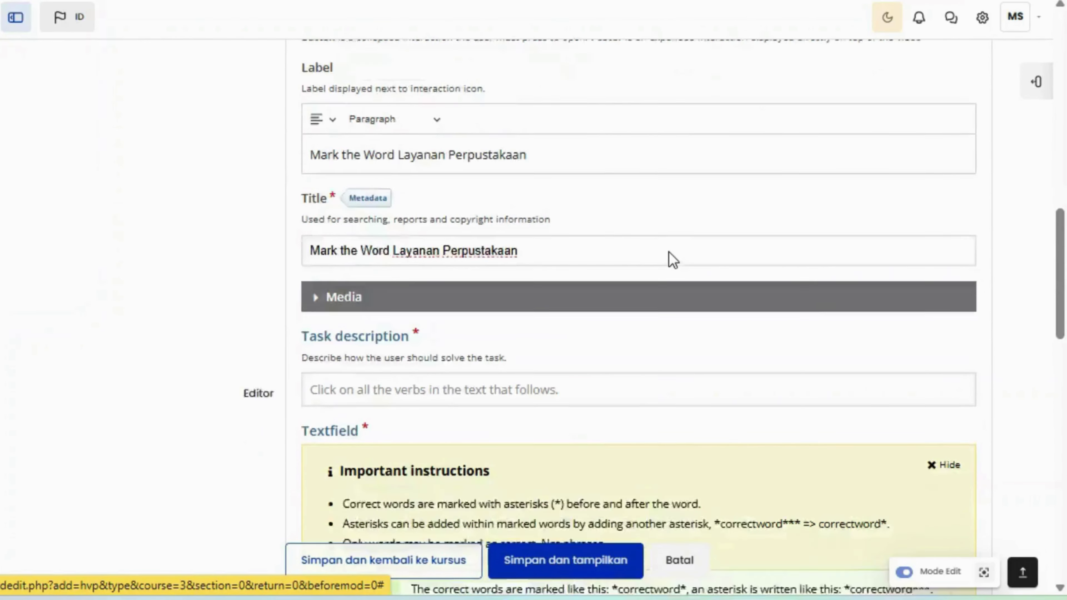
click(667, 281)
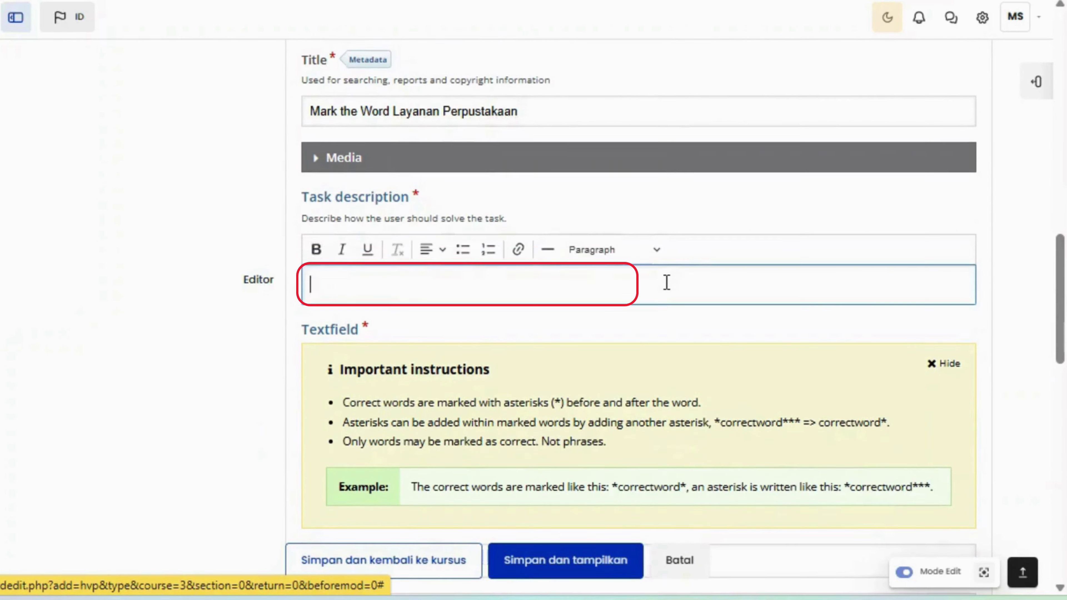
text(Tandai kata yang sesuai pada pernyataan berikut berdasarkan materi tentang layanan perpustakaan yang telah dipelajari.)
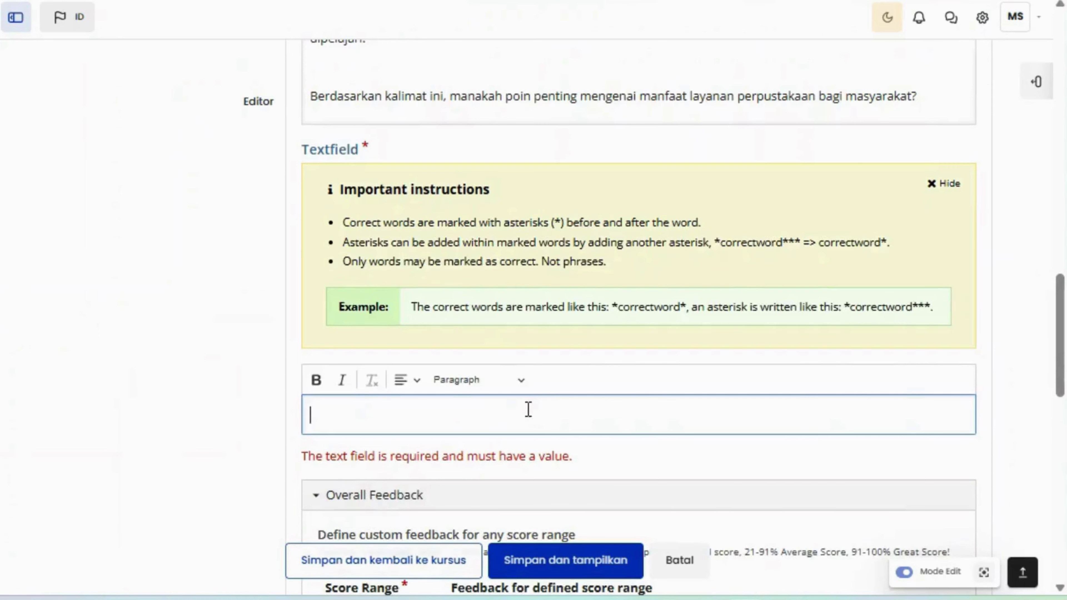
- Set the Textfield to "Layanan perpustakaan membantu masyarakat memperoleh informasi dan sumber belajar dengan mudah. Pelayanan yang baik dapat *meningkatkan* minat baca dan *kenyamanan* pengunjung perpustakaan."
text(Layanan perpustakaan membantu masyarakat memperoleh informasi dan sumber belajar dengan mudah. Pelayanan yang baik dapat meningkatkan minat baca dan kenyamanan pengunjung perpustakaan.)
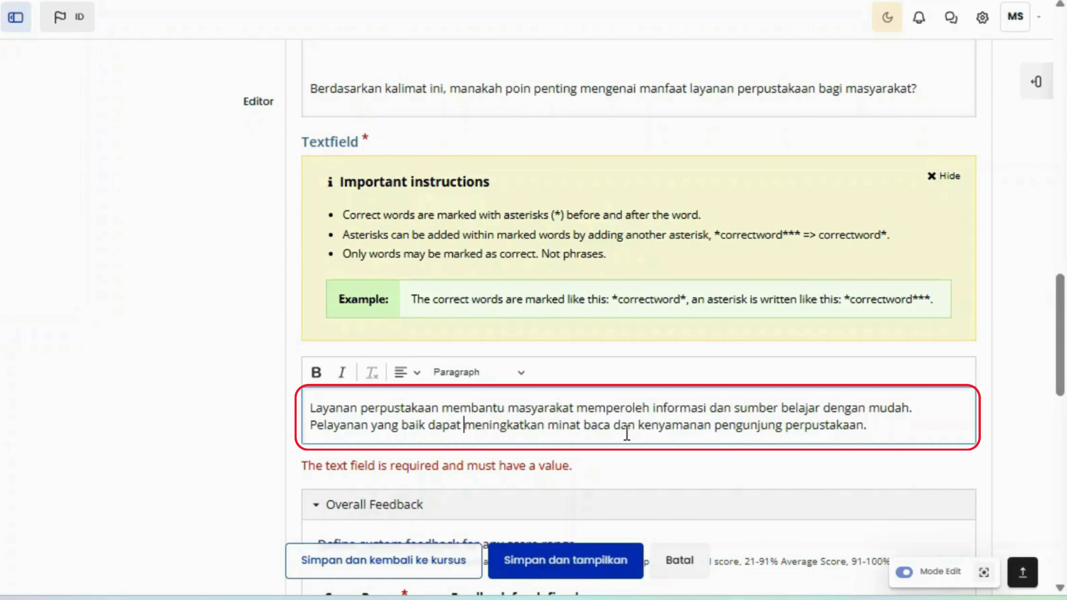
text(*)
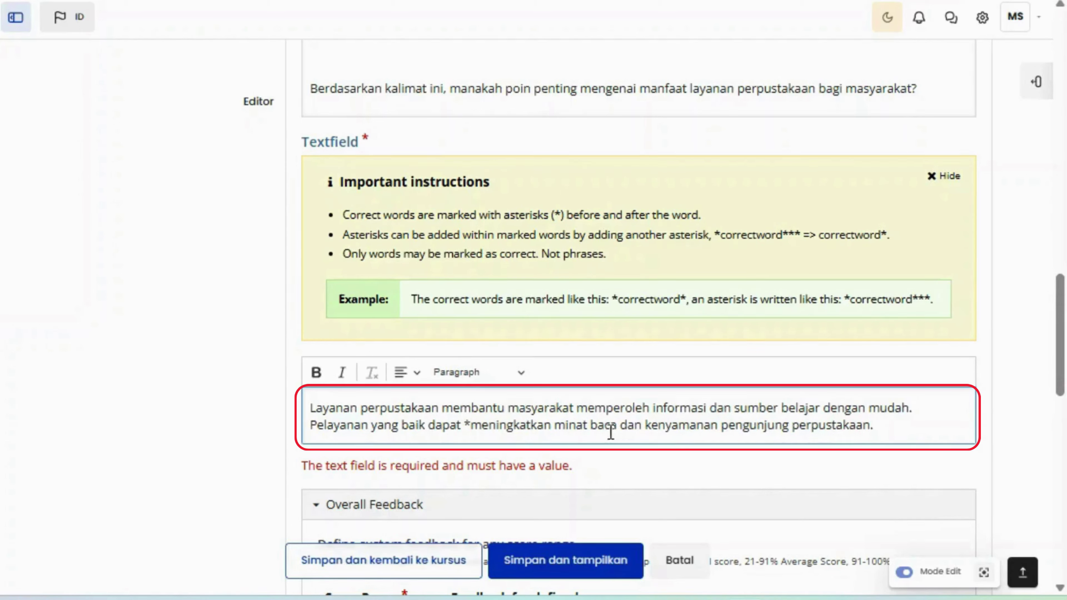
click(550, 424)
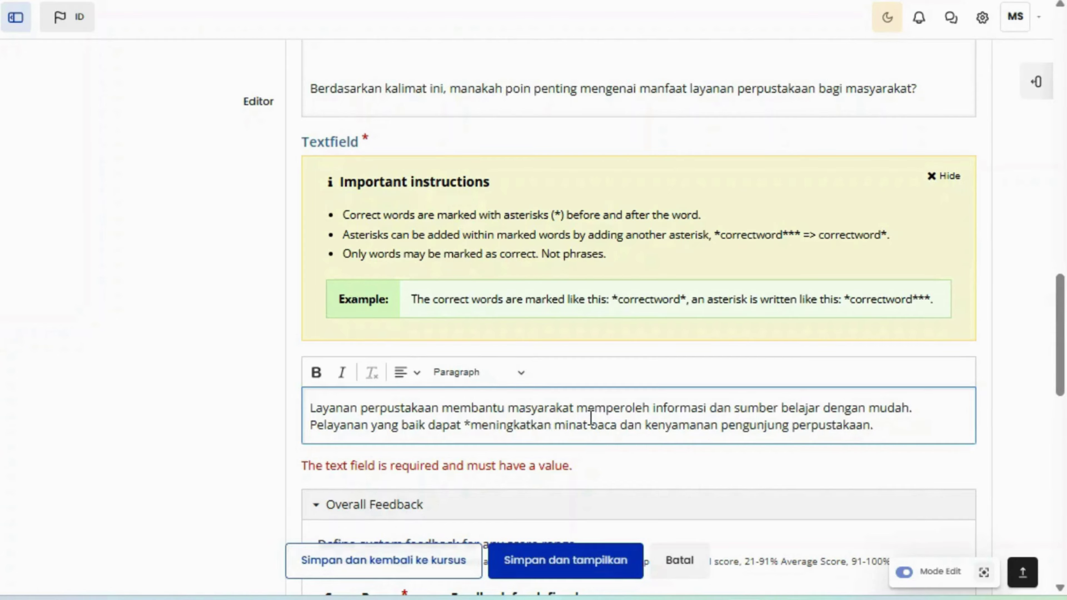
text(*)
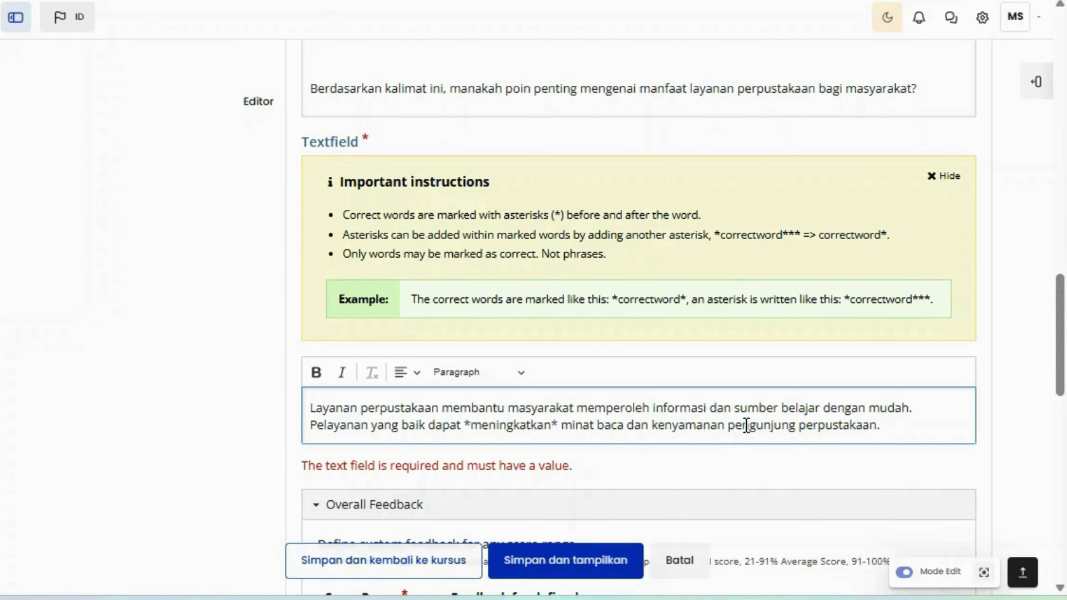
text(*)
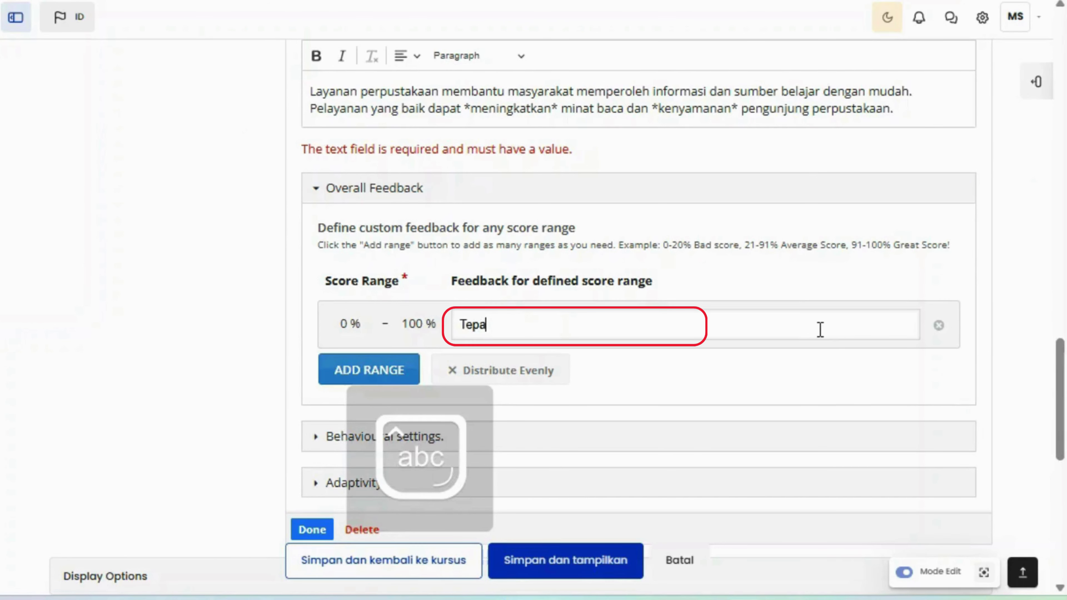
- Set the 0–100 % feedback to "Tepat Sekali!", finish the Mark the Words interaction and move its button to the video's lower middle
text(Sekali!)
scroll(834, 362, down, 3)
click(311, 373)
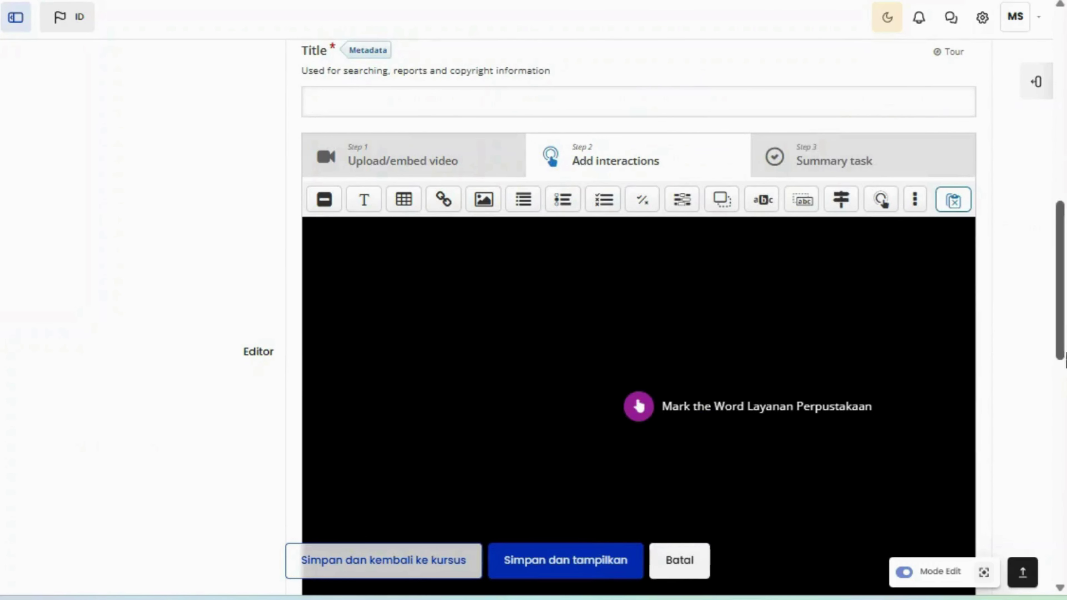
drag(1066, 347, 1065, 370)
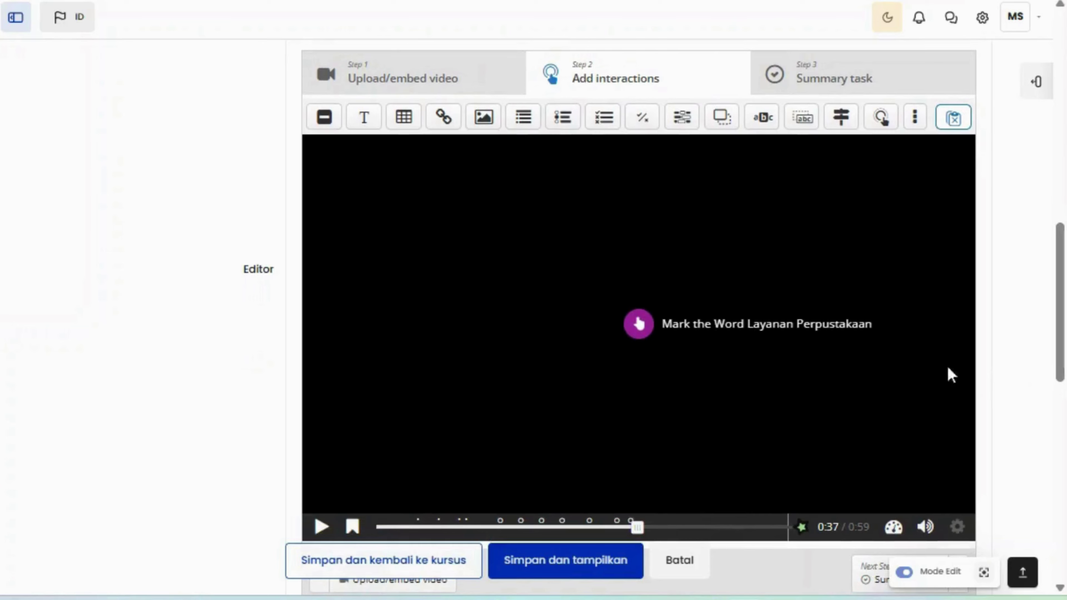
mouse_move(875, 336)
mouse_down()
mouse_move(895, 290)
mouse_move(665, 239)
mouse_move(668, 278)
mouse_move(819, 453)
mouse_move(844, 455)
mouse_up()
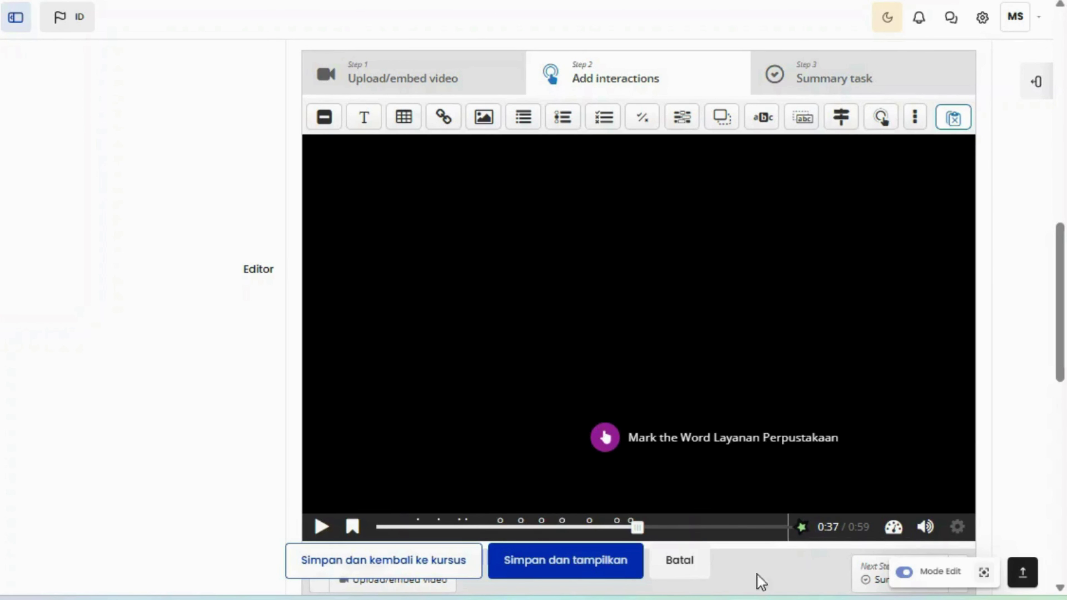
- Add a Drag the Words interaction at 0:41 and set its display time to end at 0:43
mouse_move(758, 578)
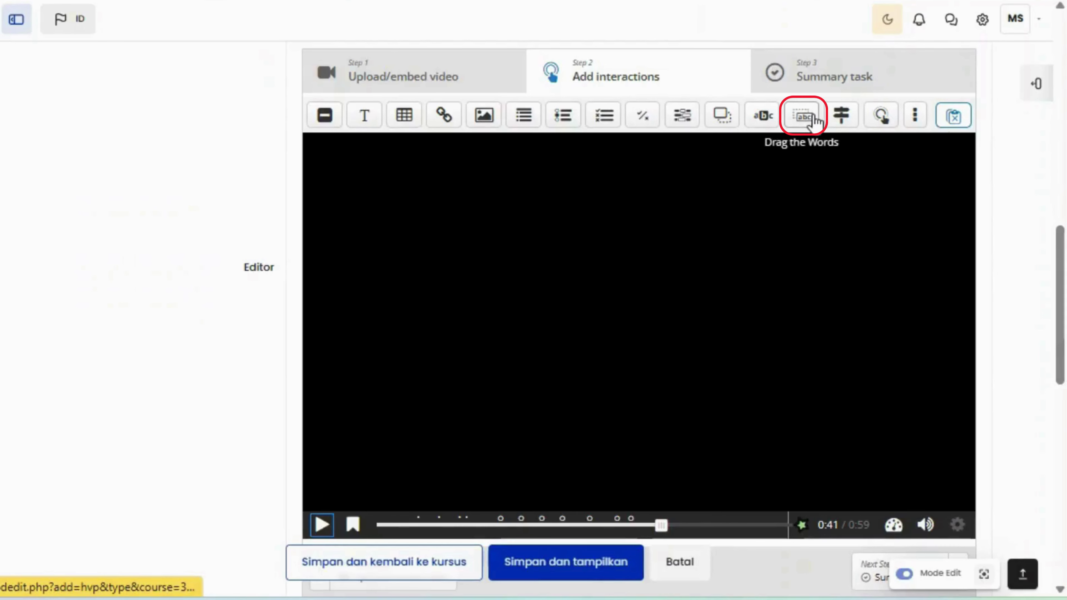
click(814, 119)
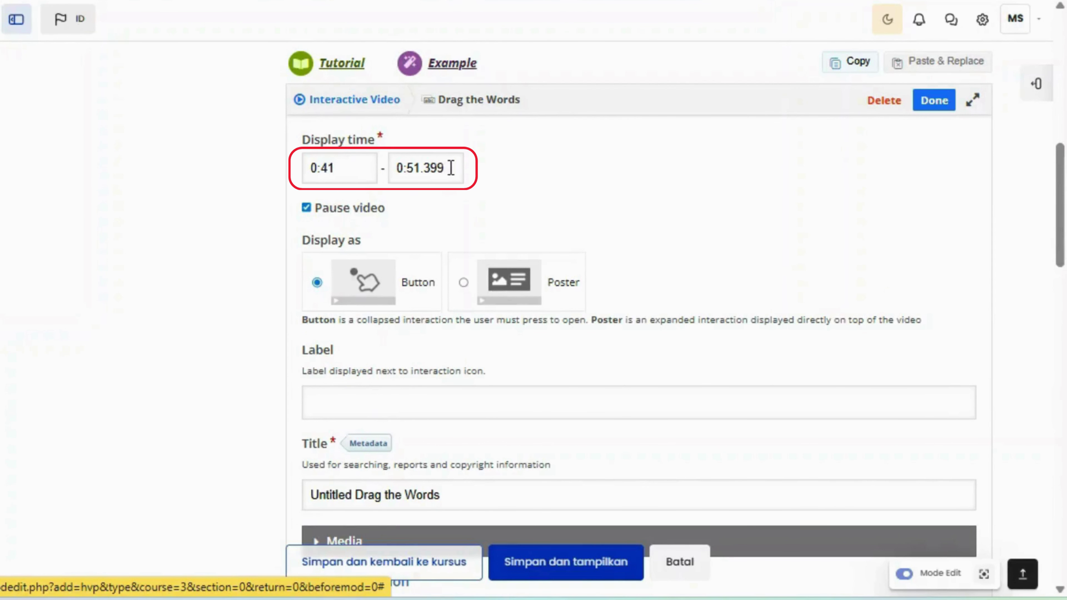
key(BackSpace)
key(BackSpace)
key(BackSpace)
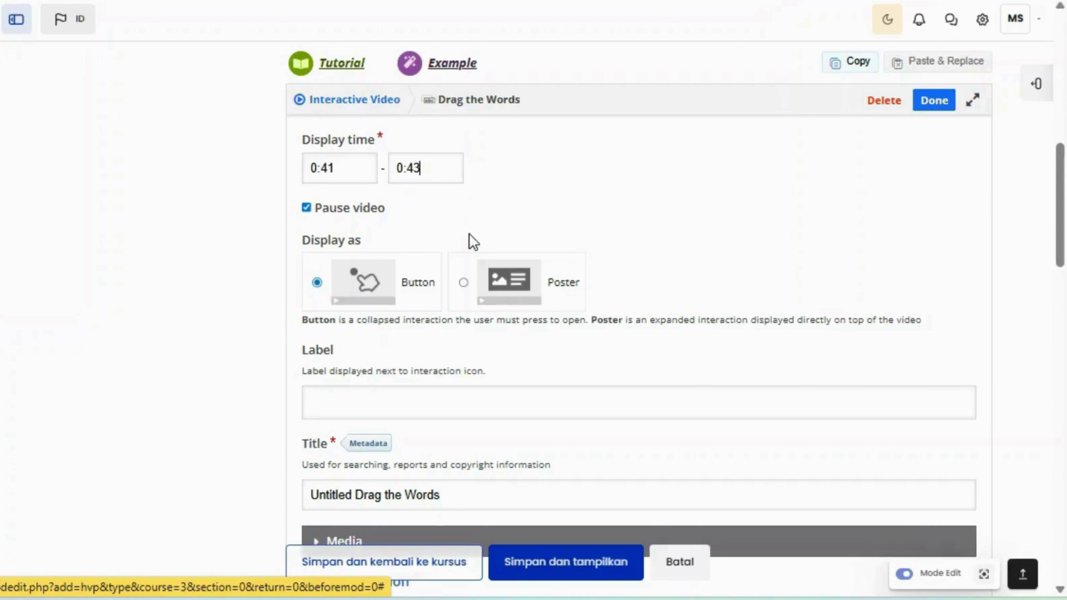
- Set both the label and the title of the Drag the Words interaction to "Drag the Word Layanan Perpustakaan"
scroll(469, 234, down, 3)
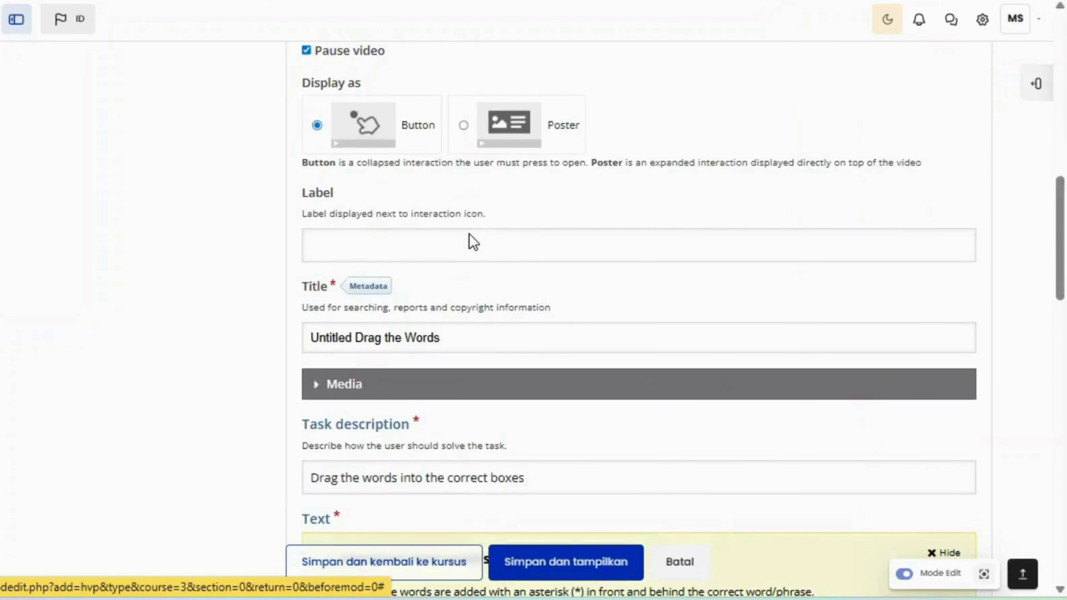
click(492, 252)
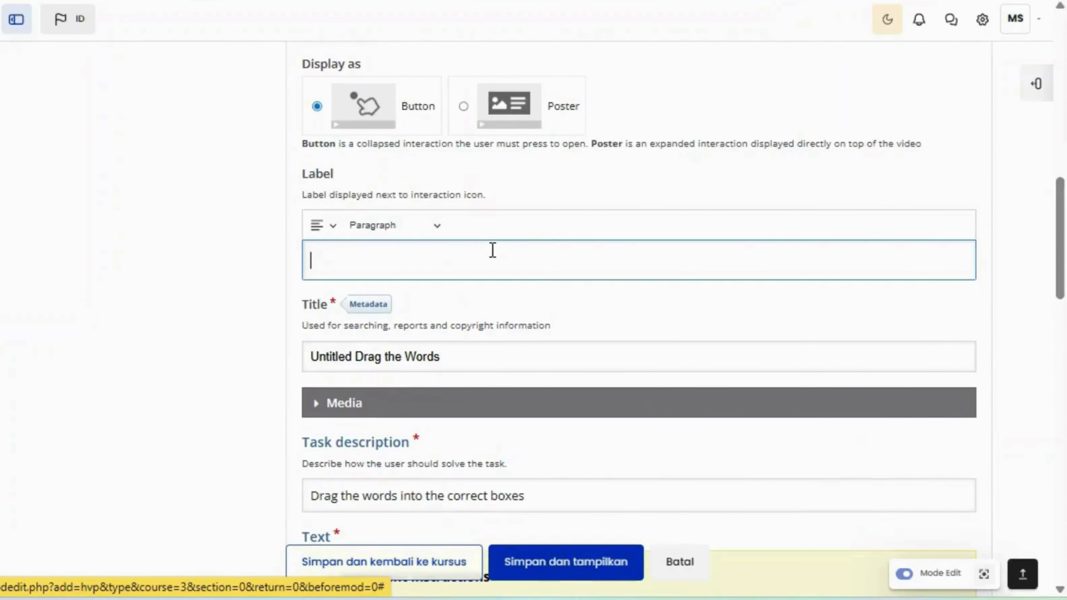
key(Caps_Lock)
text(Drag the Word Layanan Perpustakaan)
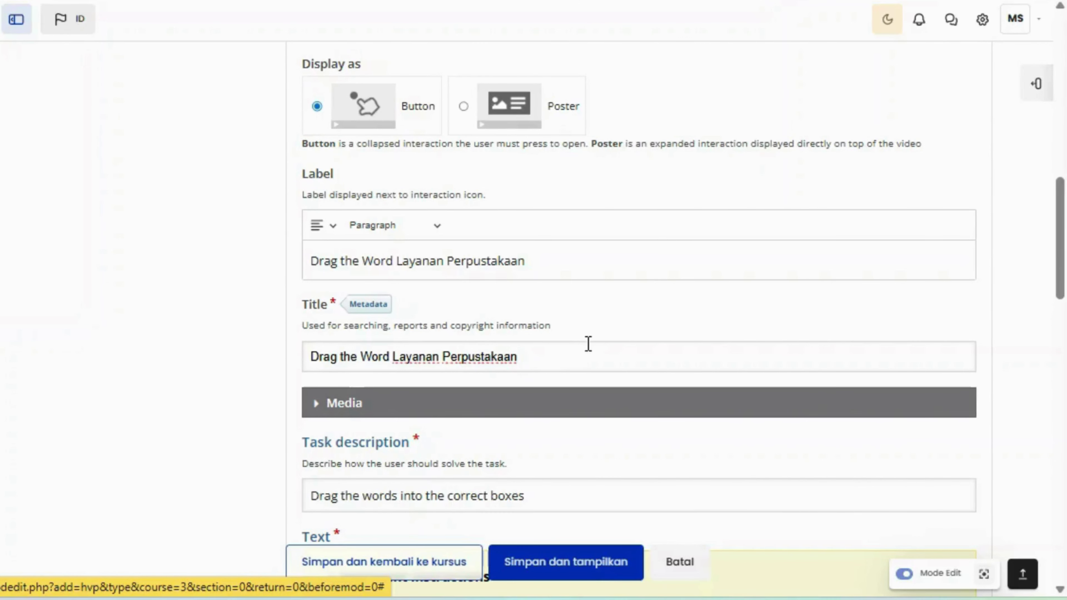
- Replace the task description with "Seretlah kata-kata di bawah ini untuk melengkapi bagian kalimat yang kosong pada pernyataan berikut."
scroll(590, 344, down, 5)
click(705, 185)
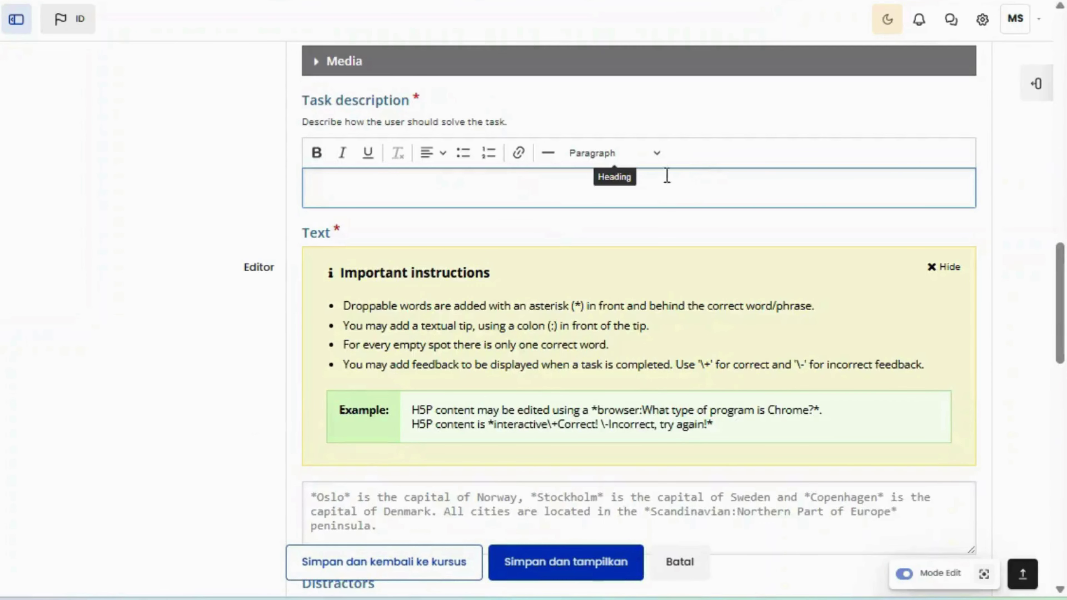
click(620, 160)
click(623, 164)
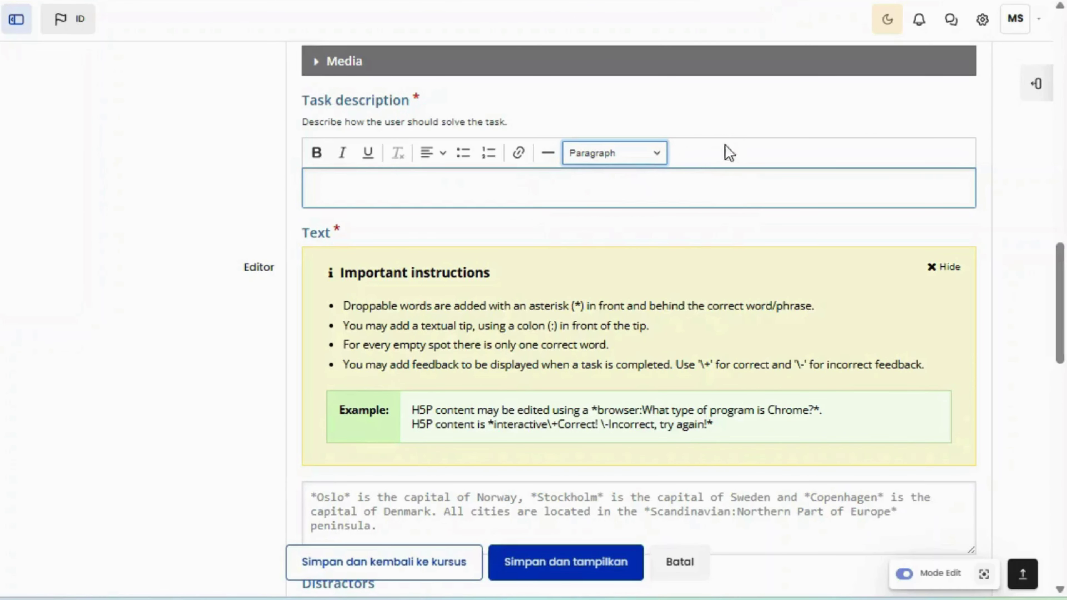
text(Seretlah kata-kata di bawah ini untuk melengkapi bagian kalimat yang kosong pada pernyataan berikut.)
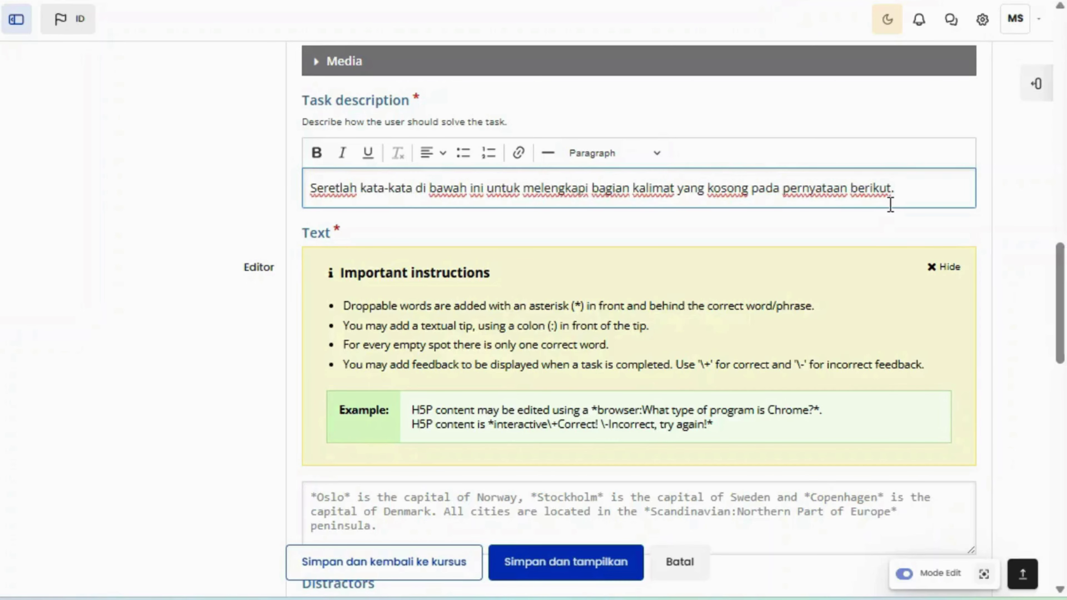
- Set the droppable text to "Layanan perpustakaan membantu masyarakat memperoleh *informasi* dan sumber belajar dengan mudah. Pelayanan yang baik dapat meningkatkan minat baca dan kenyamanan pengunjung *perpustakaan.*"
scroll(891, 205, down, 3)
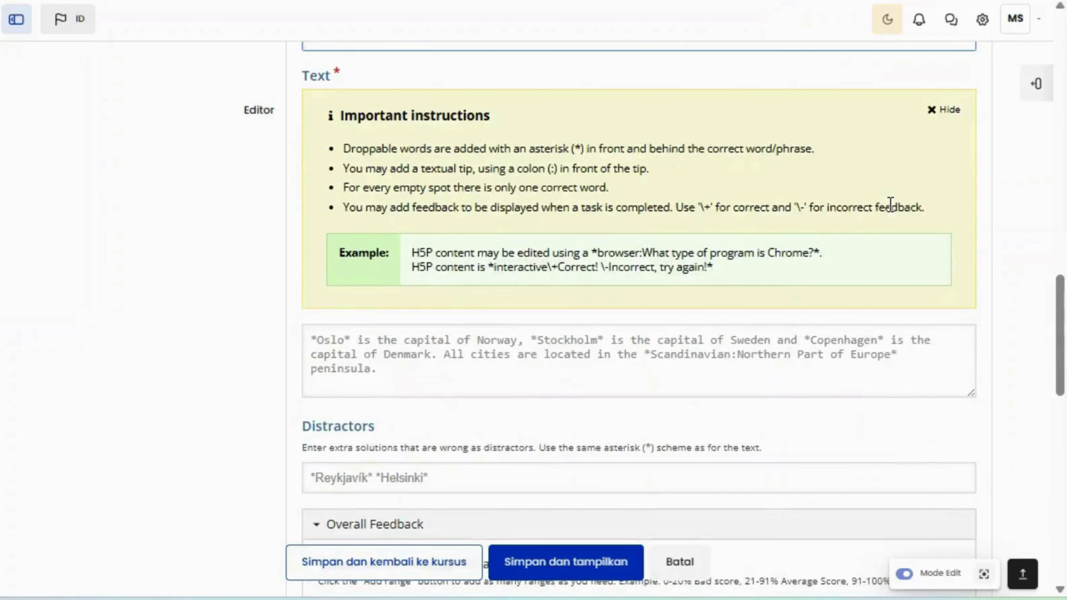
click(799, 340)
text(Layanan perpustakaan membantu masyarakat memperoleh informasi dan sumber belajar dengan mudah. Pelayanan yang baik dapat meningkatkan minat baca dan kenyamanan pengunjung perpustakaan.)
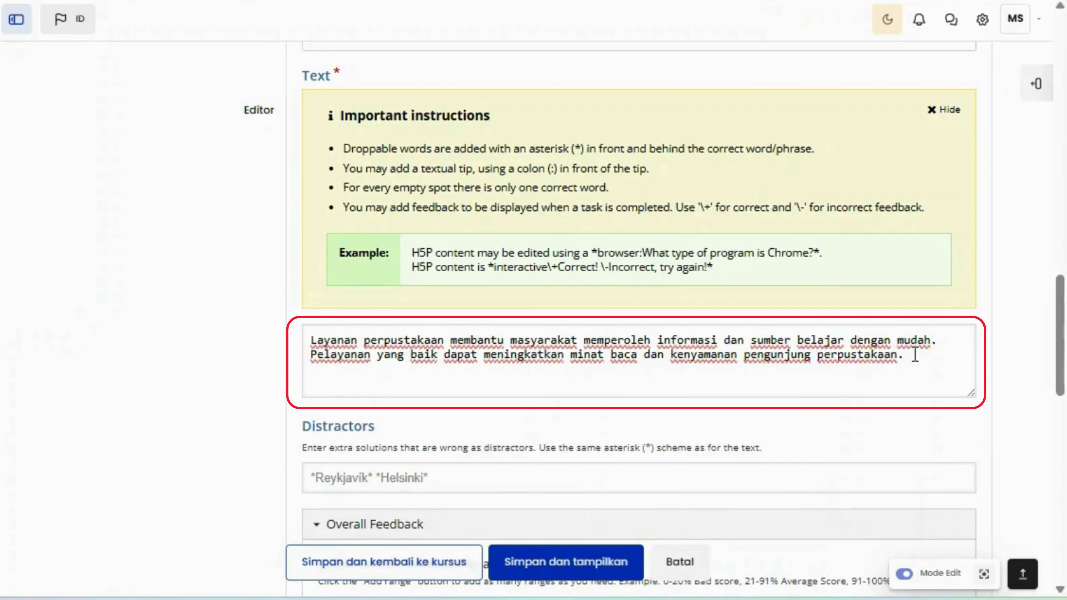
text(*)
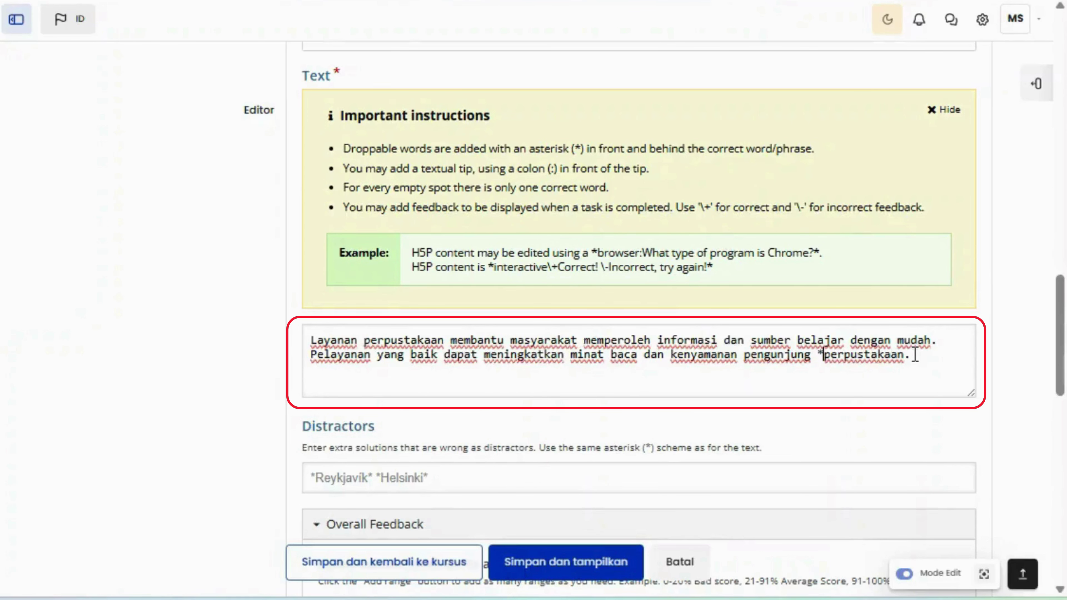
click(916, 355)
text(*)
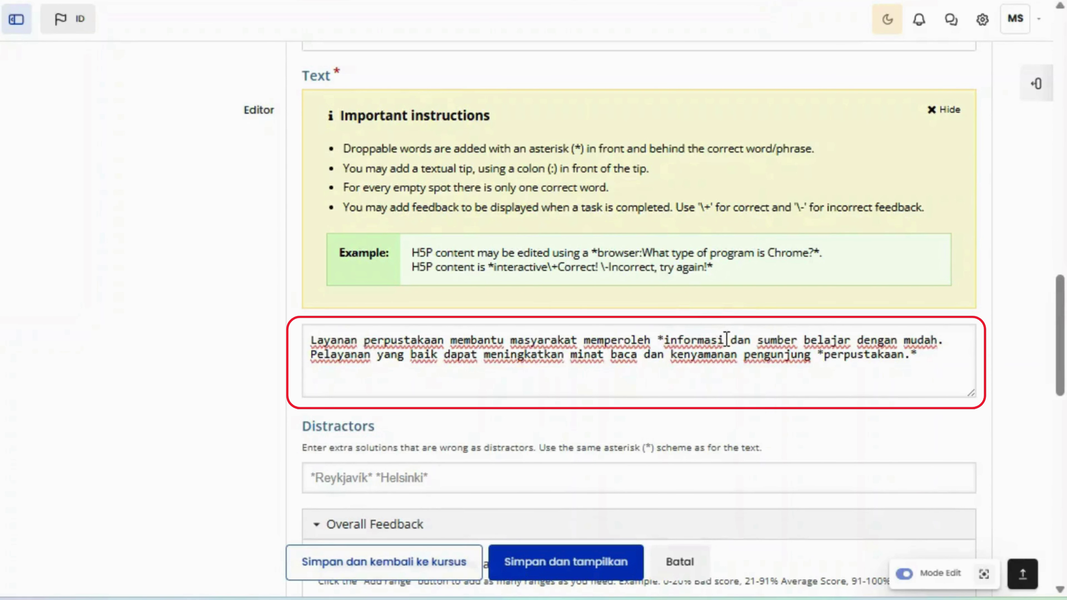
click(726, 339)
text(*)
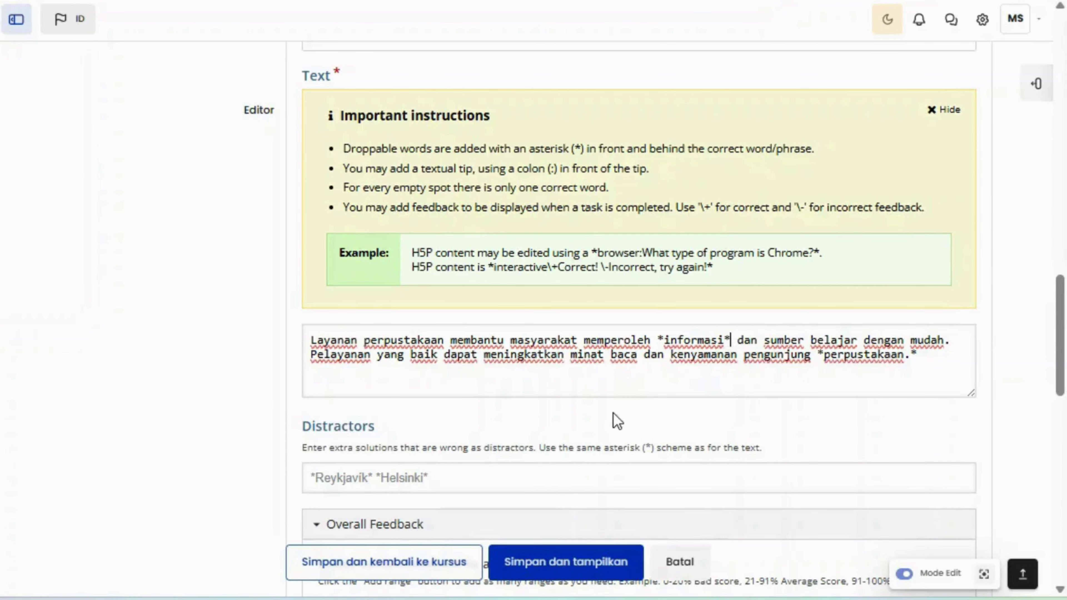
- Set the distractors of the Drag the Words interaction to "*Buku* *Pustakawan* *Katalog*"
scroll(617, 420, down, 4)
click(720, 311)
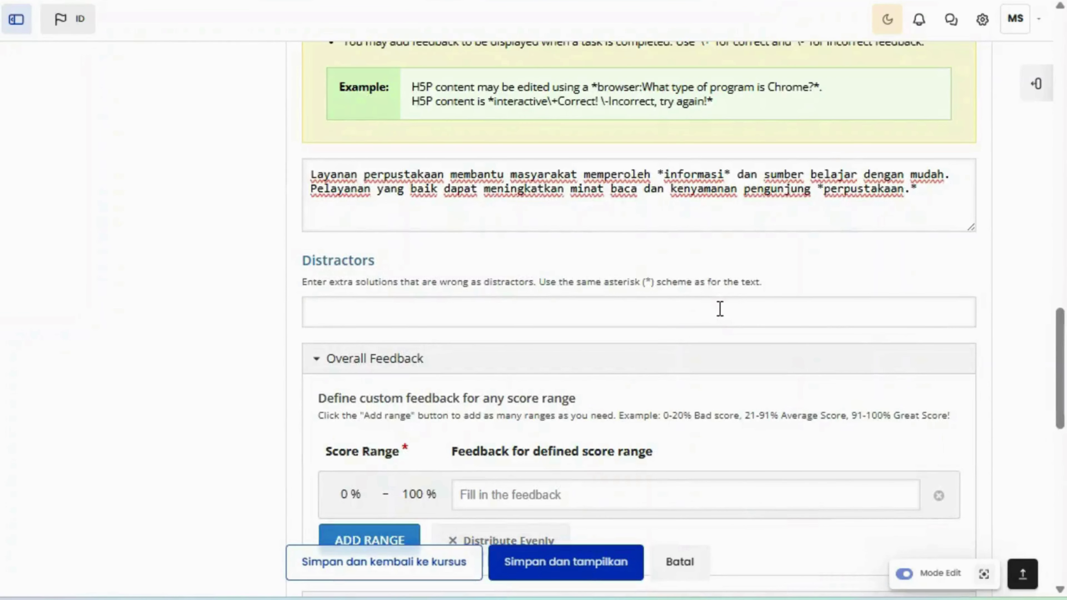
text(*Buku)
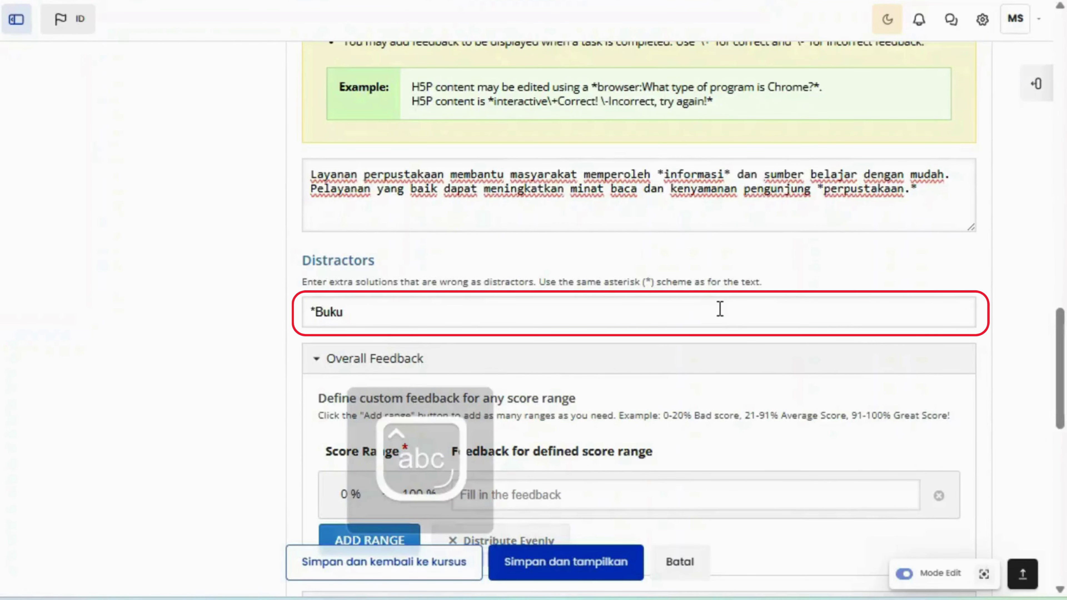
text(*)
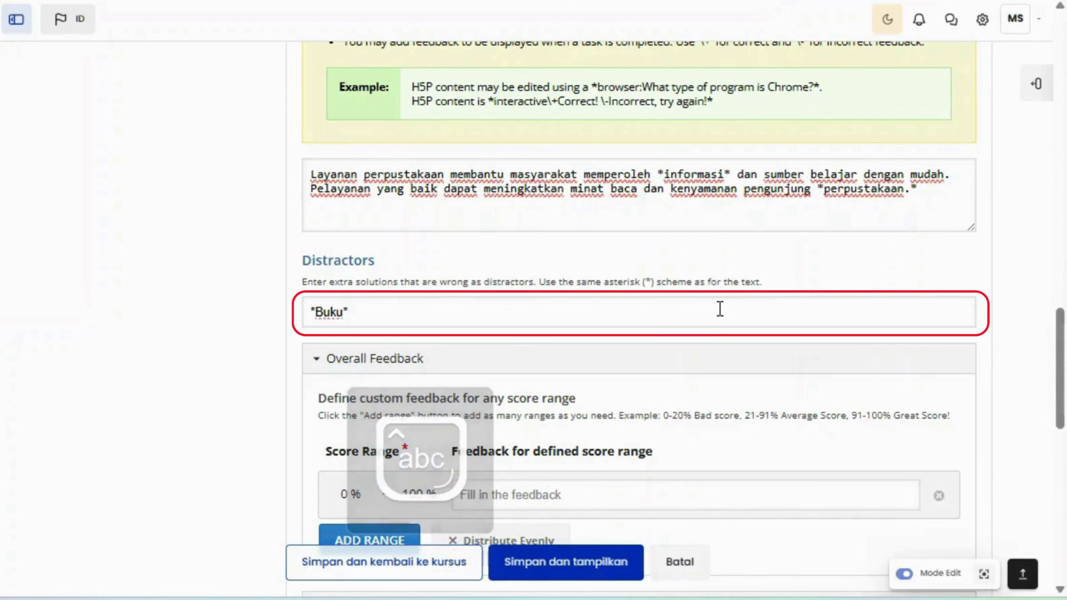
text( *Pust)
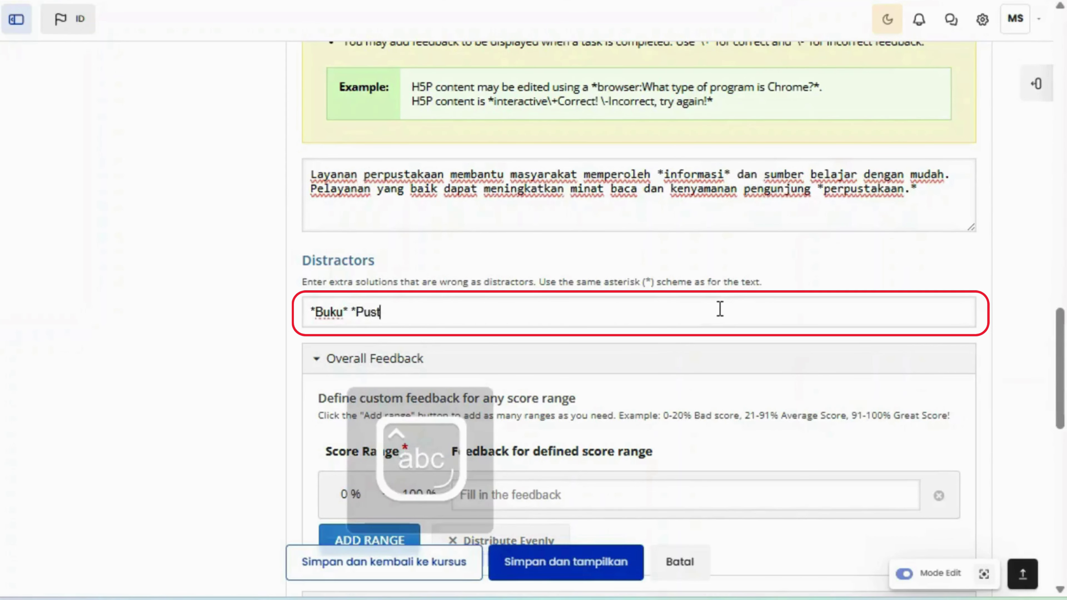
text(akawan* *)
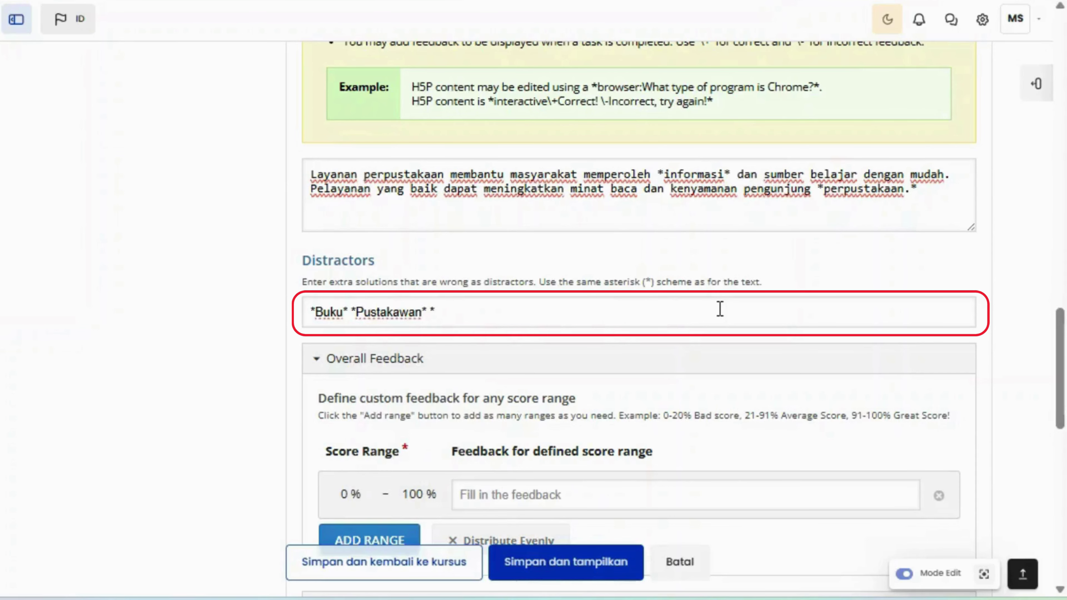
key(Caps_Lock)
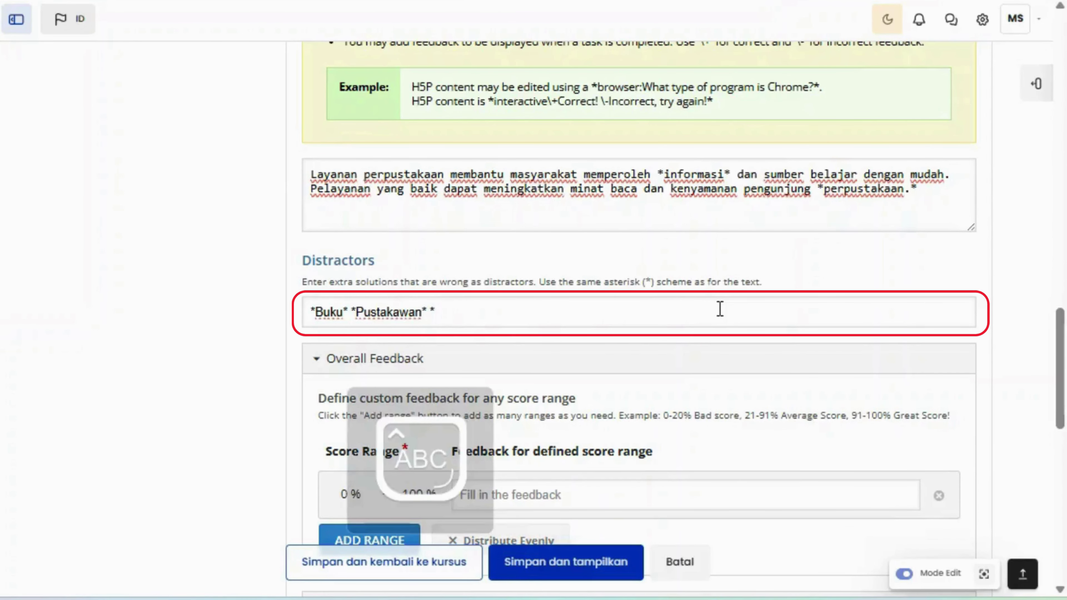
text(K)
key(Caps_Lock)
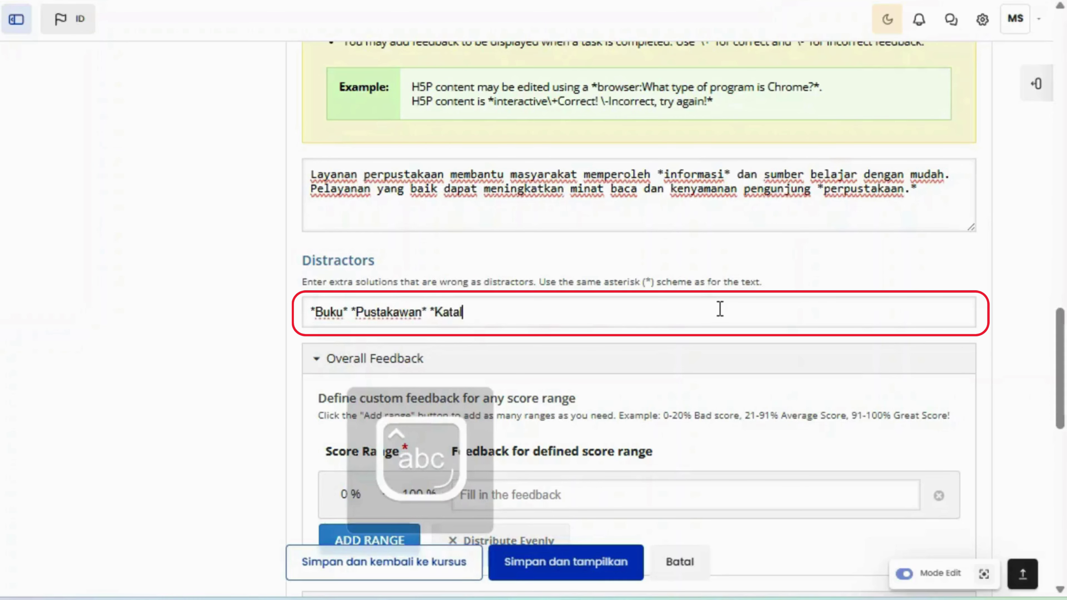
text(atalog*)
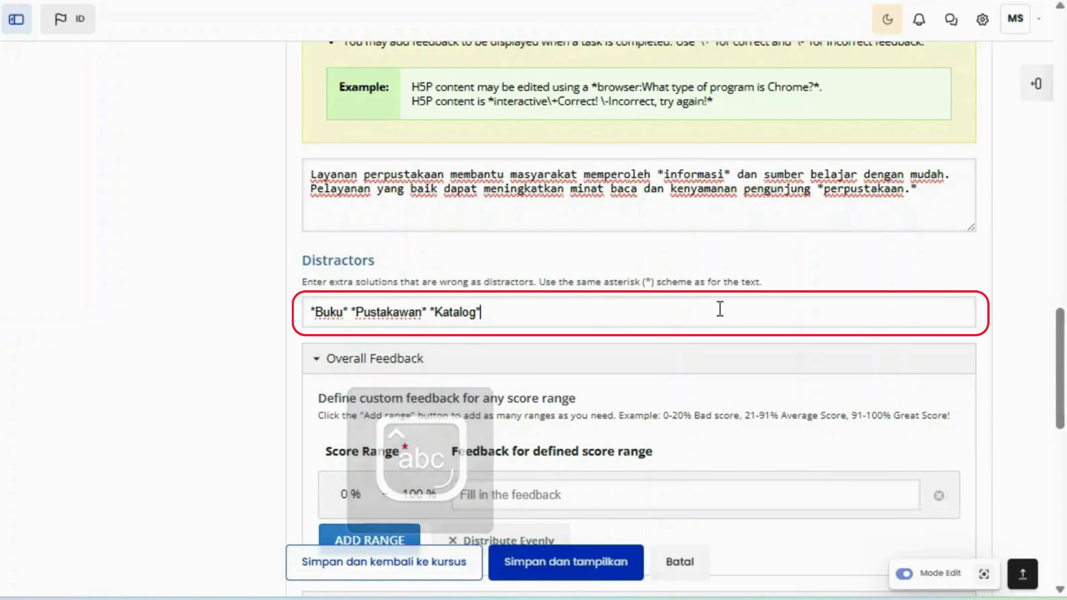
- Set the Drag the Words feedback for the 0–100 % score range to "Tepat Sekali!"
scroll(721, 309, down, 7)
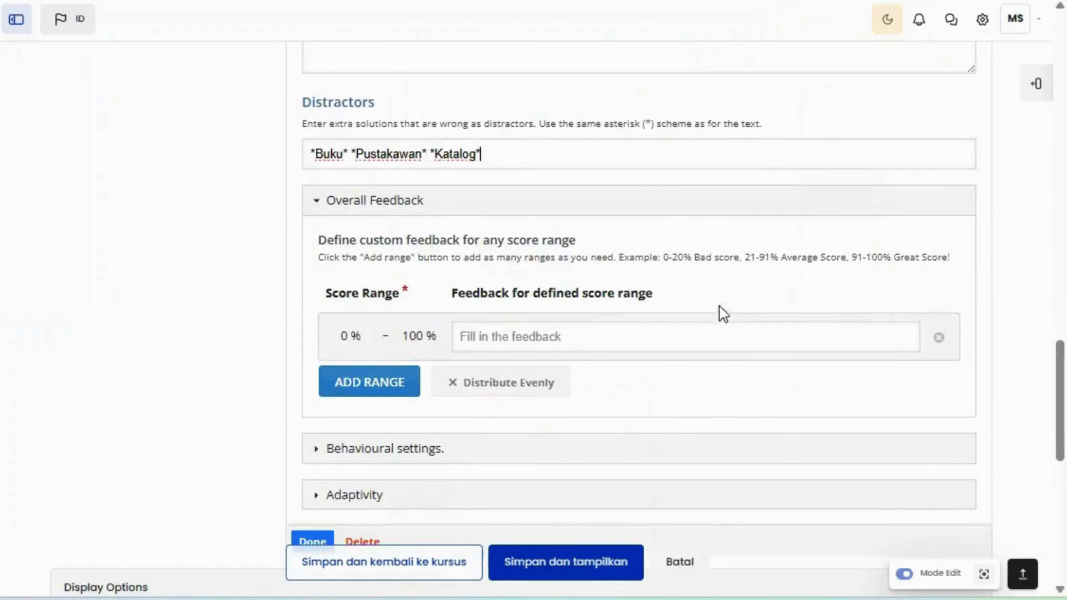
click(742, 183)
text(T)
key(Caps_Lock)
text(e)
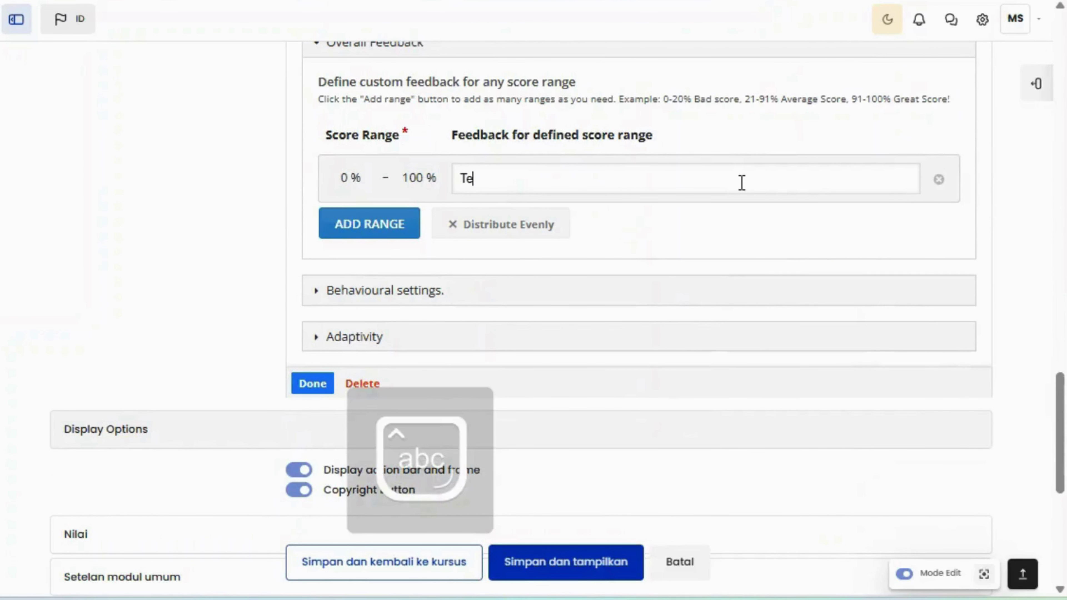
text(pat)
key(Caps_Lock)
text(S)
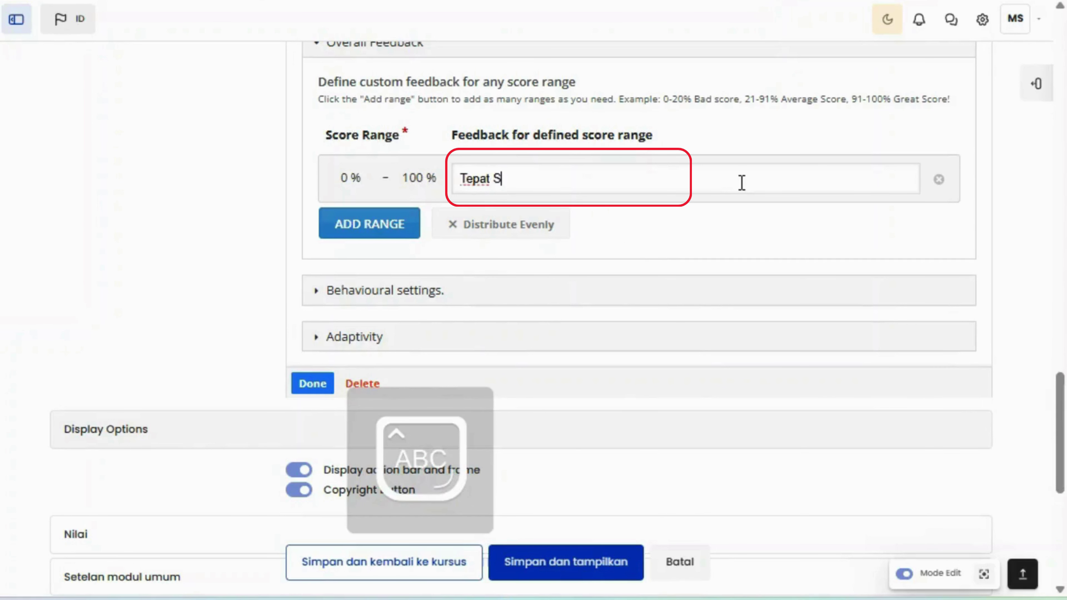
key(Caps_Lock)
text(ekali!)
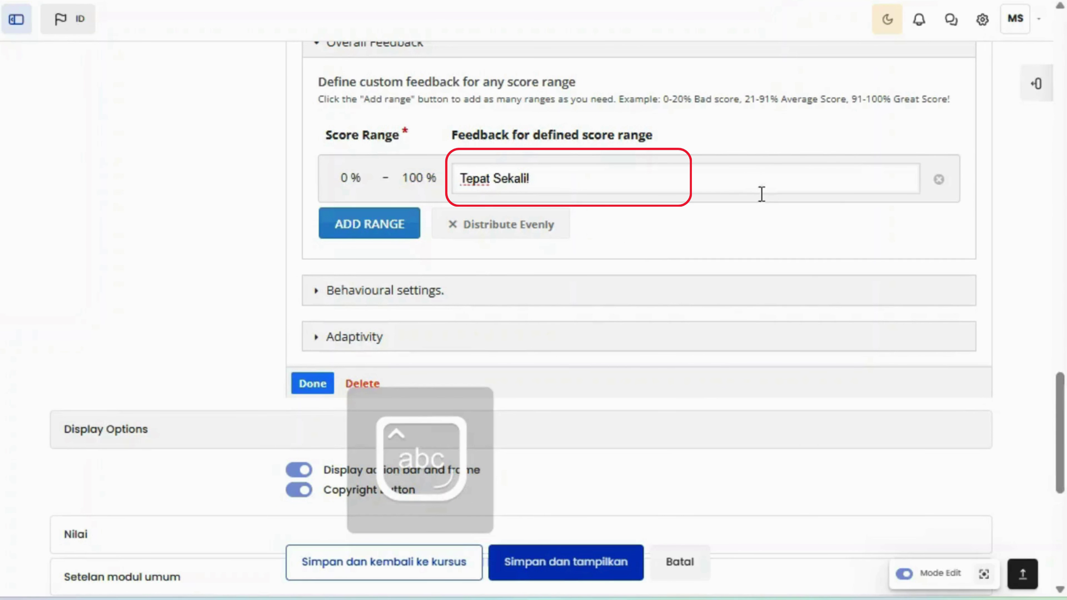
- Finish the Drag the Words interaction, move its button to the left side of the video frame and deselect it
scroll(746, 217, down, 3)
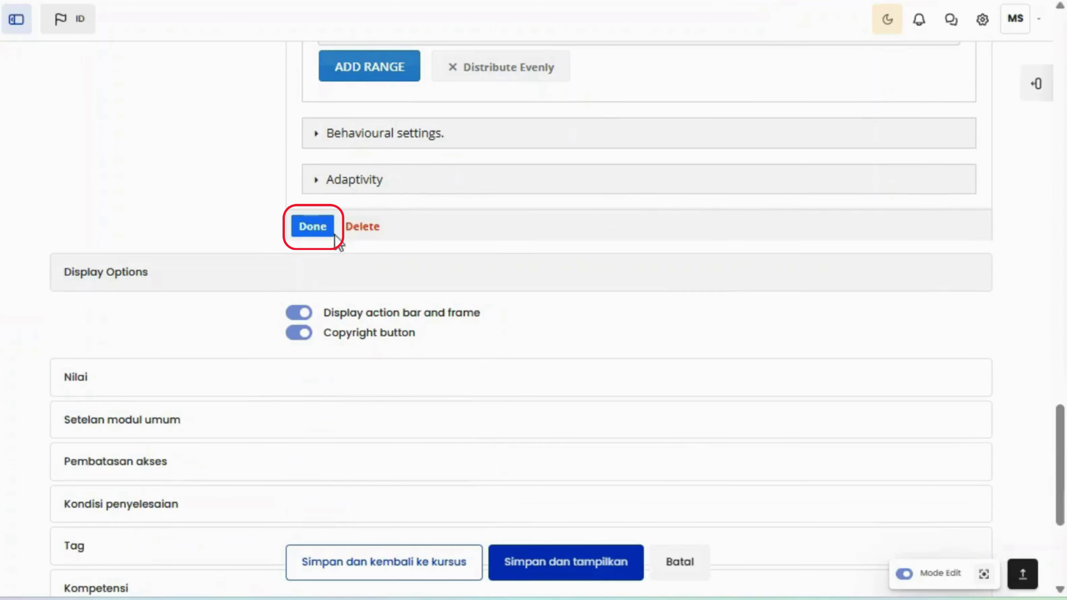
click(321, 234)
drag(801, 242, 513, 252)
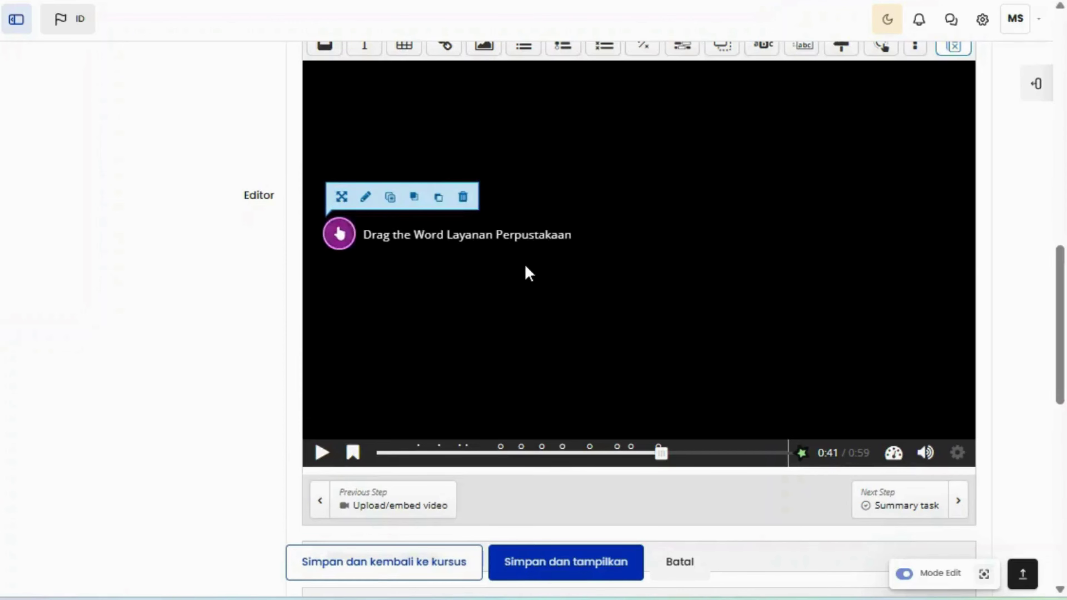
click(526, 267)
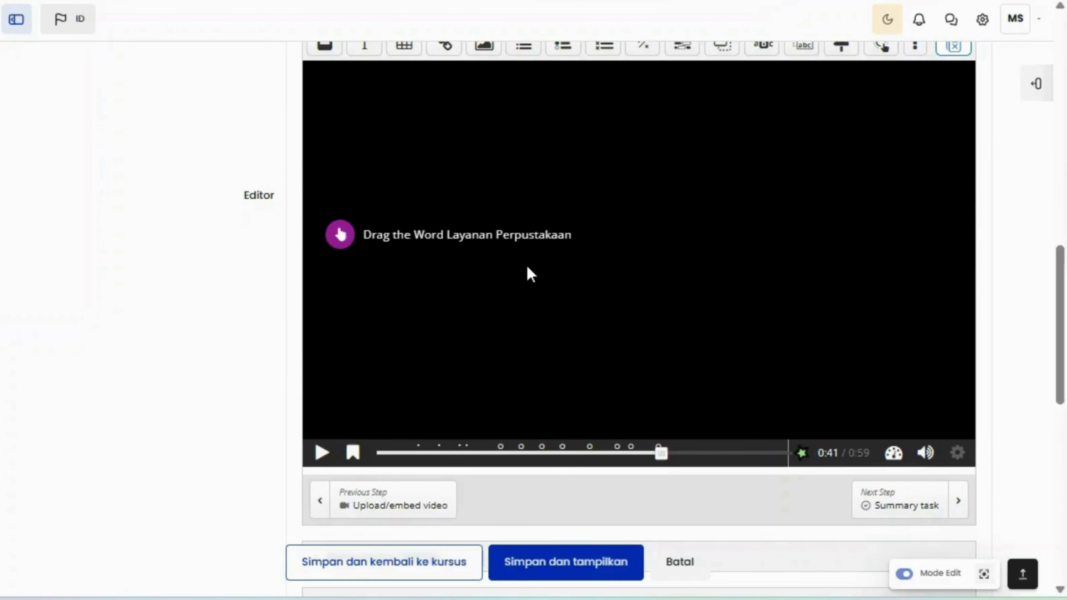